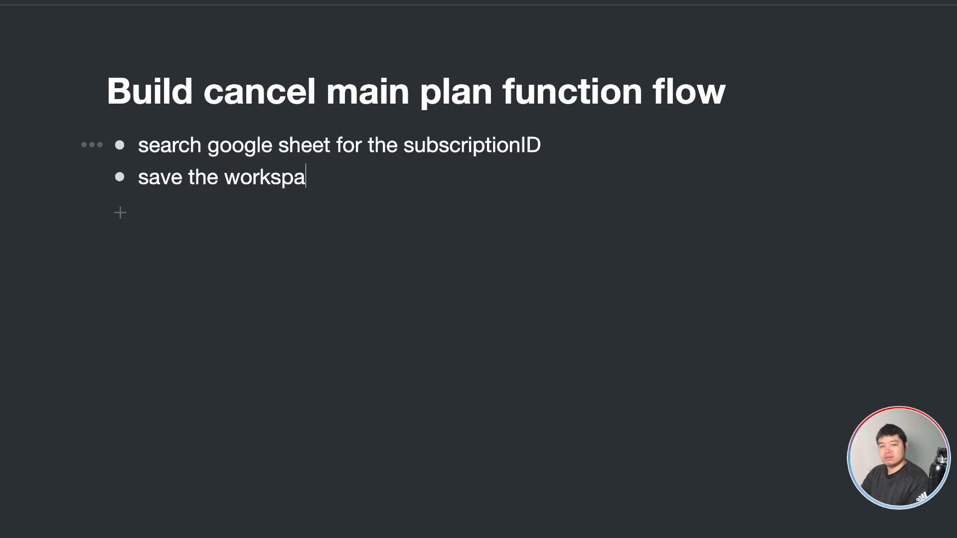
# Finish the second note bullet so it reads 'save the workspaceID into user custom field.'.
pyautogui.write('into user ')
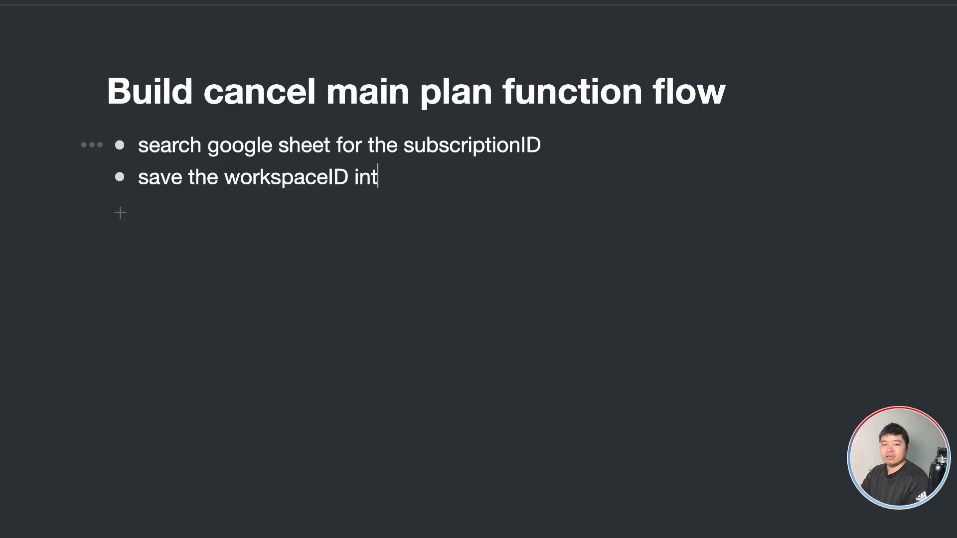
pyautogui.write('custom field.')
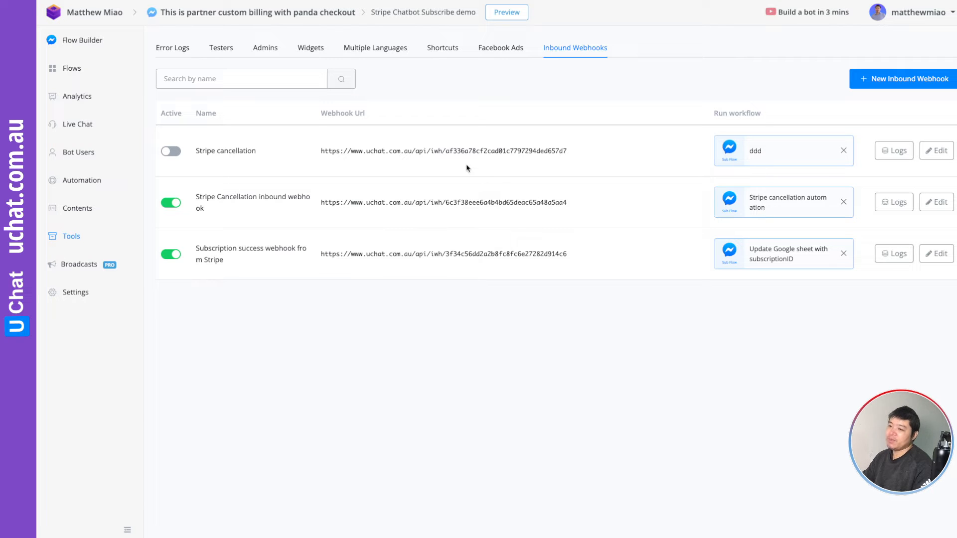
# Open the Stripe Cancellation inbound webhook and preview its sample payload.
pyautogui.click(942, 205)
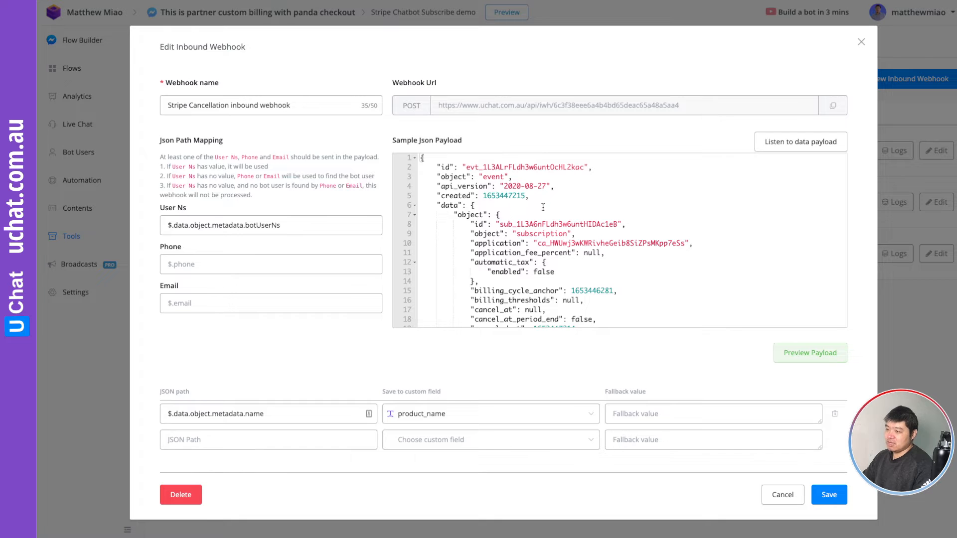
pyautogui.scroll(-10, 543, 207)
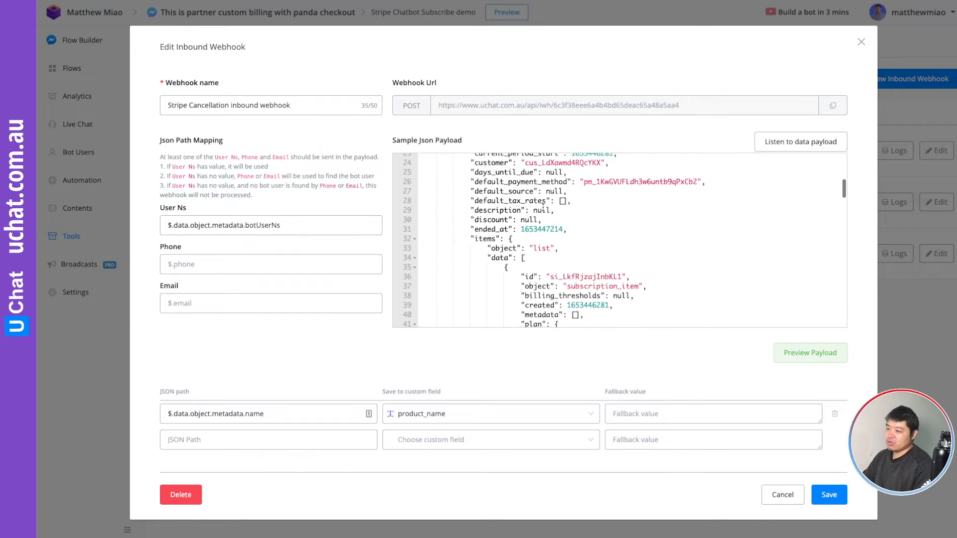
pyautogui.click(812, 353)
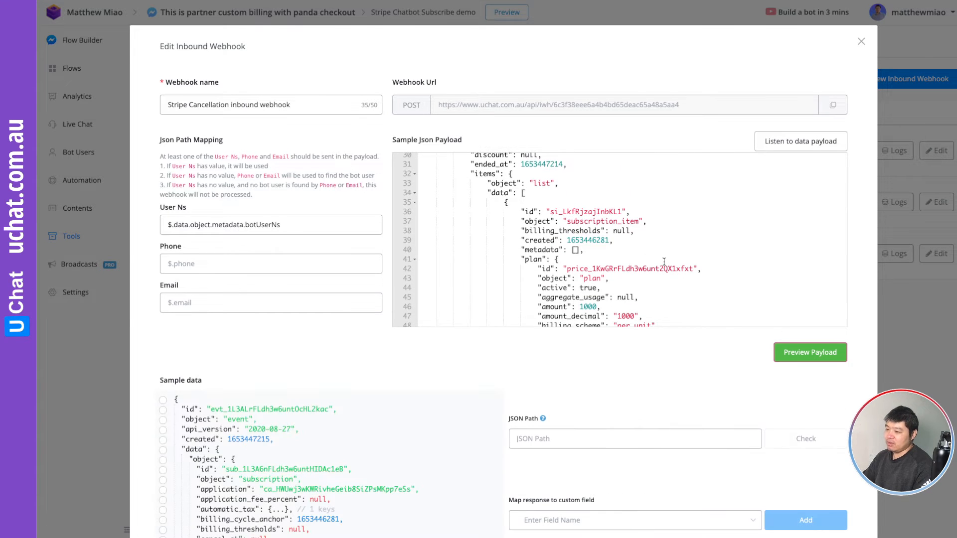
pyautogui.scroll(-8, 664, 262)
pyautogui.scroll(-3, 664, 261)
pyautogui.scroll(-4, 456, 370)
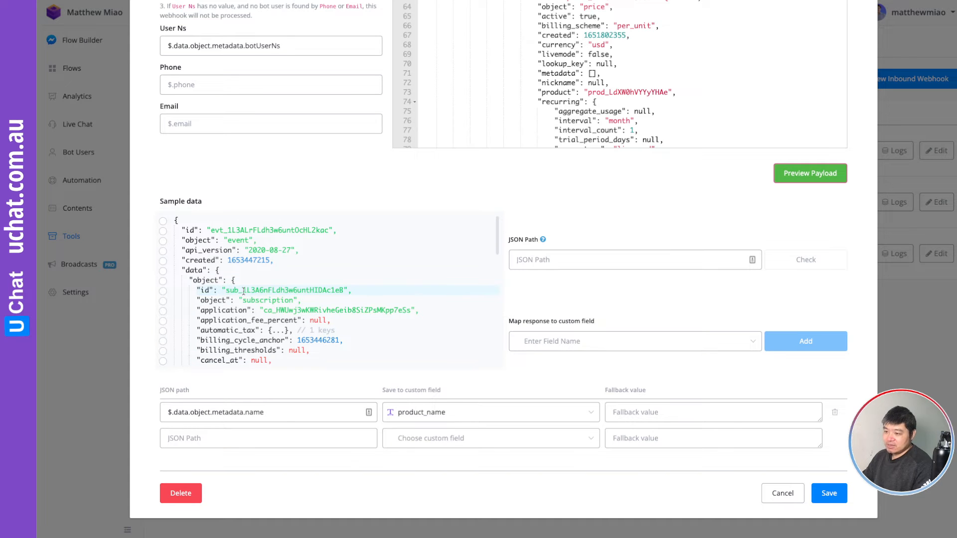
# Map $.data.object.id from the payload to the subscription_id custom field.
pyautogui.click(163, 291)
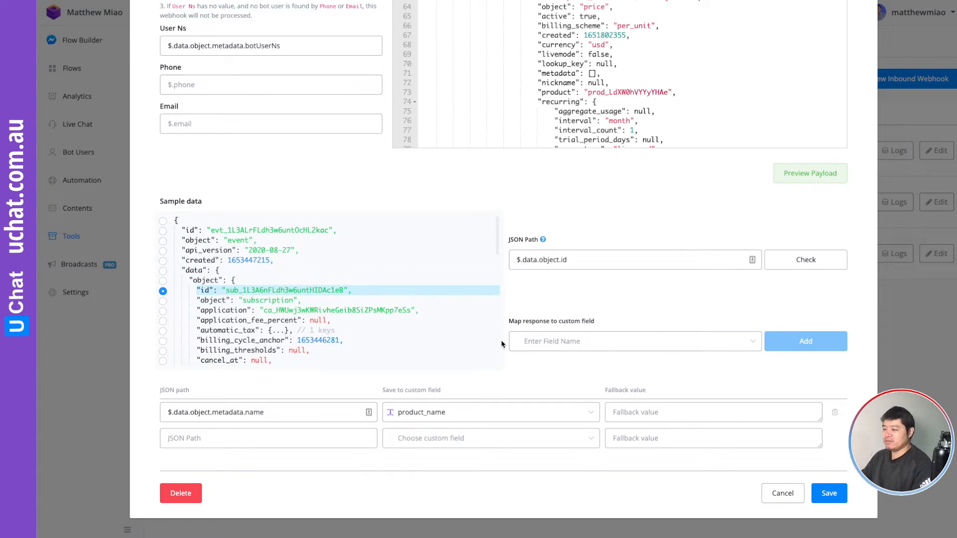
pyautogui.click(556, 342)
pyautogui.write('su')
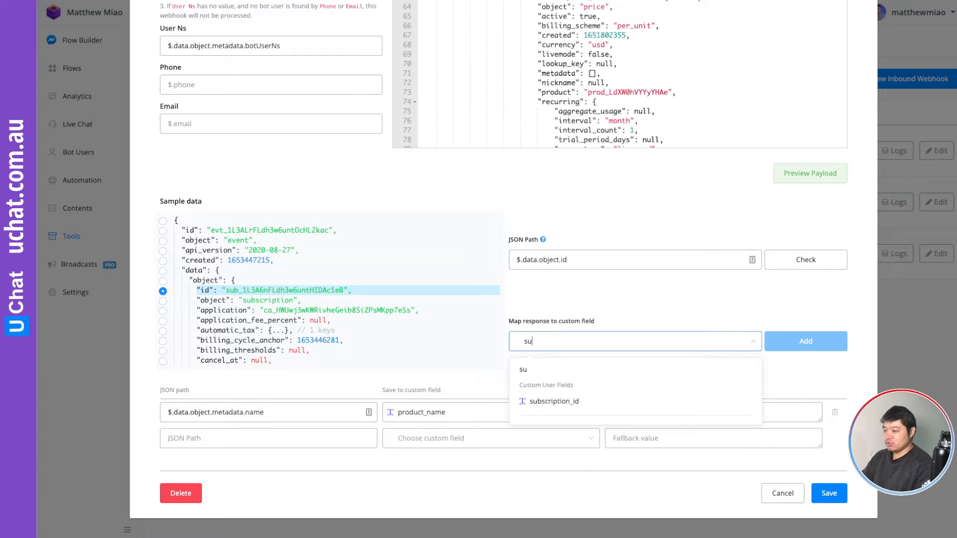
pyautogui.click(563, 401)
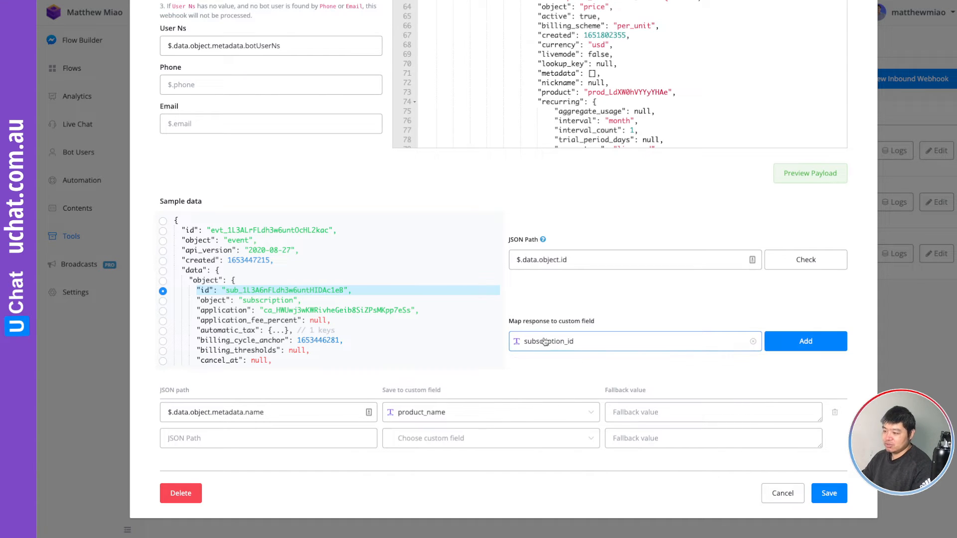
pyautogui.click(806, 342)
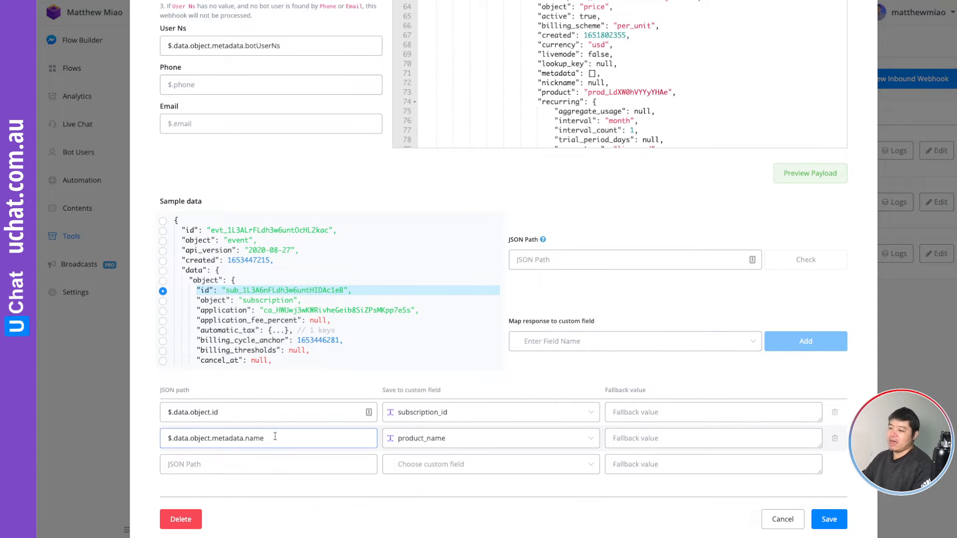
# Save the webhook changes and return to the flows list.
pyautogui.click(213, 413)
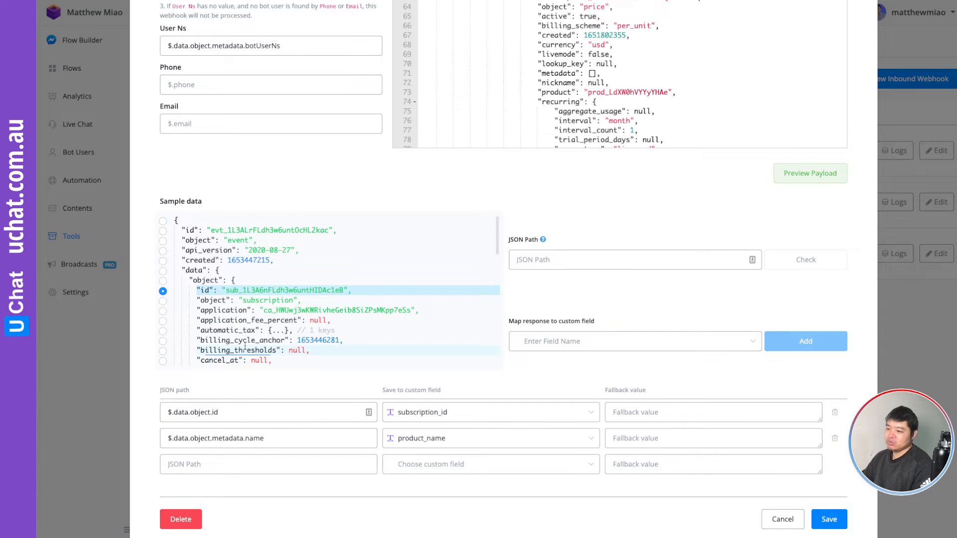
pyautogui.scroll(-5, 246, 352)
pyautogui.scroll(-3, 244, 346)
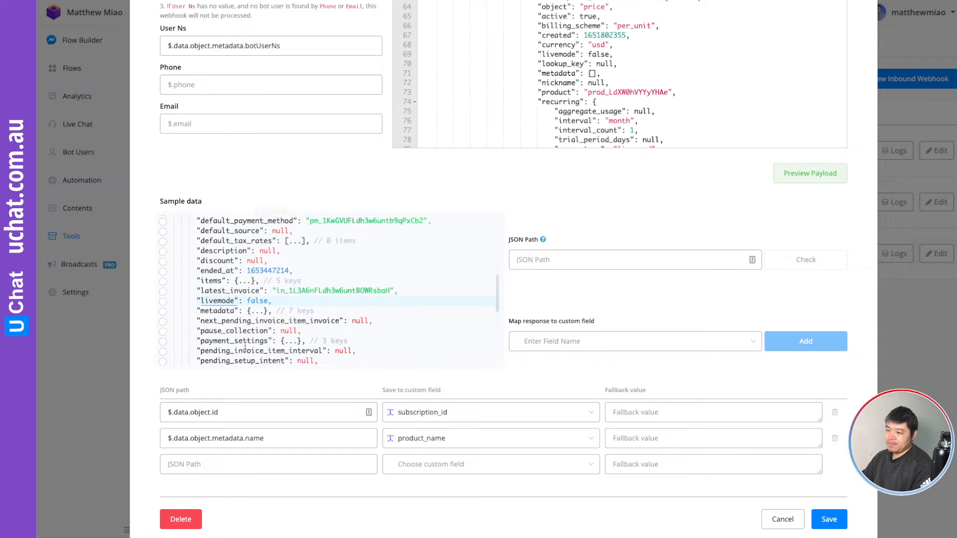
pyautogui.click(829, 519)
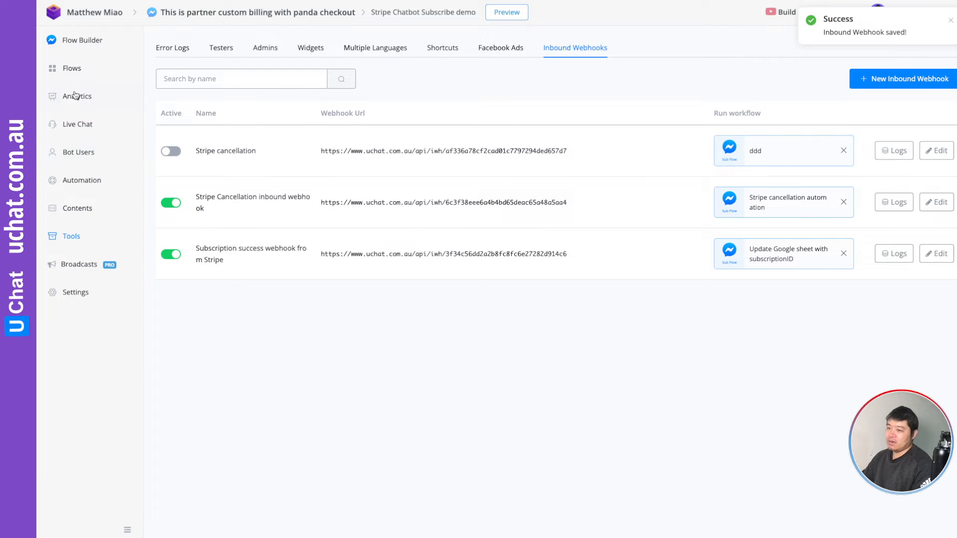
pyautogui.click(72, 68)
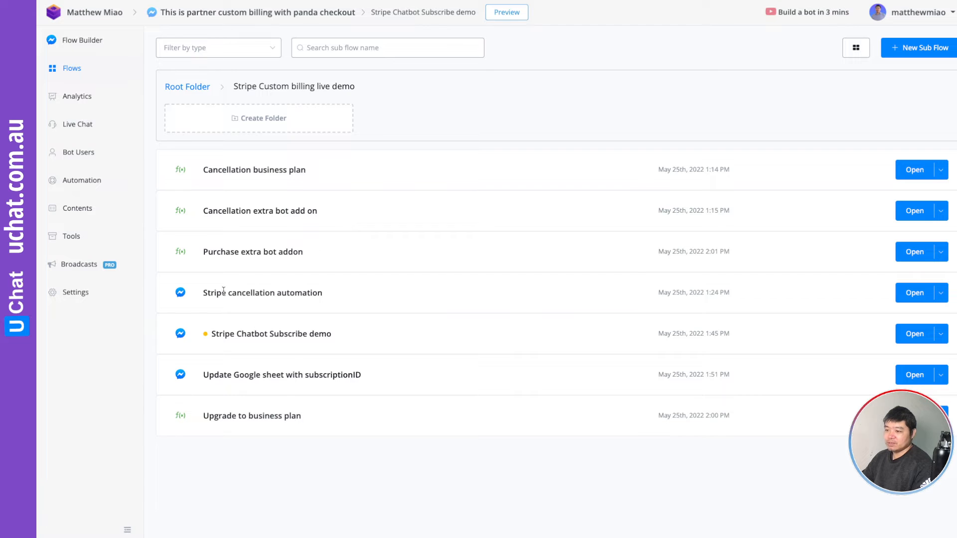
# Open the Stripe cancellation automation flow's Google Sheets action.
pyautogui.moveTo(214, 293)
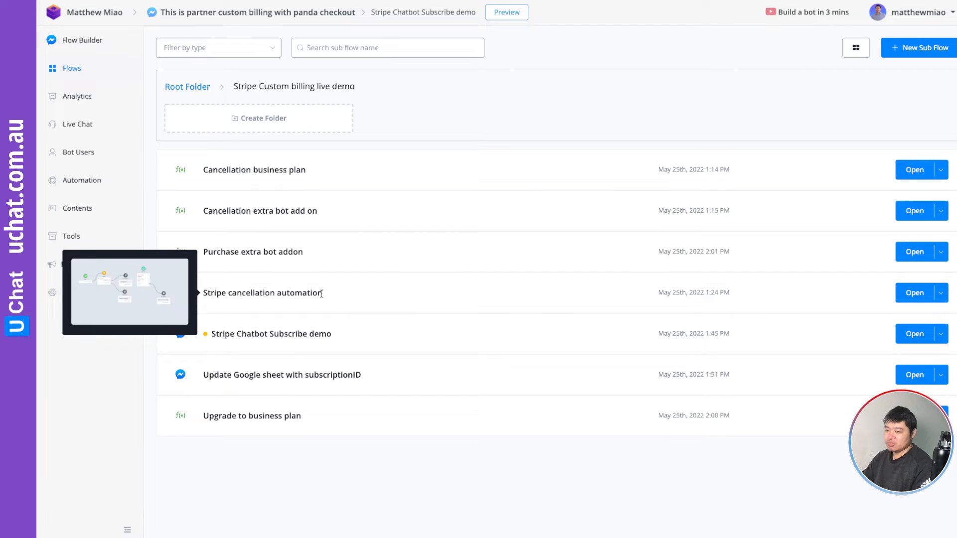
pyautogui.click(915, 292)
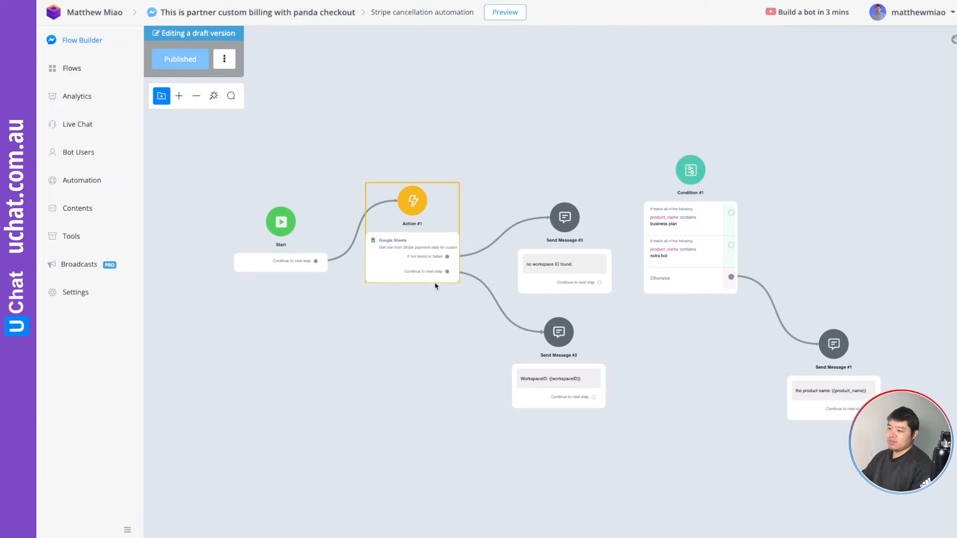
pyautogui.scroll(5, 430, 280)
pyautogui.scroll(-1, 431, 286)
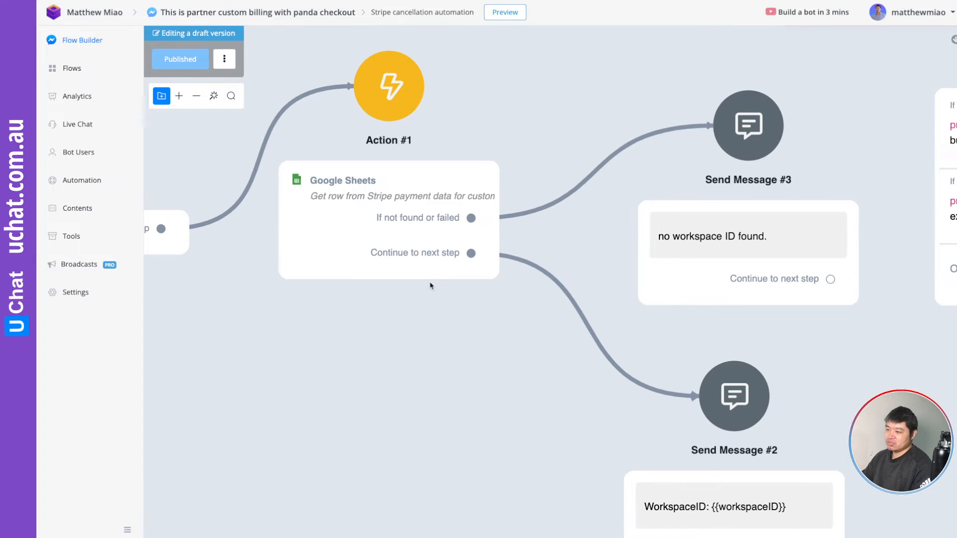
pyautogui.moveTo(411, 310); pyautogui.dragTo(474, 352)
pyautogui.click(460, 236)
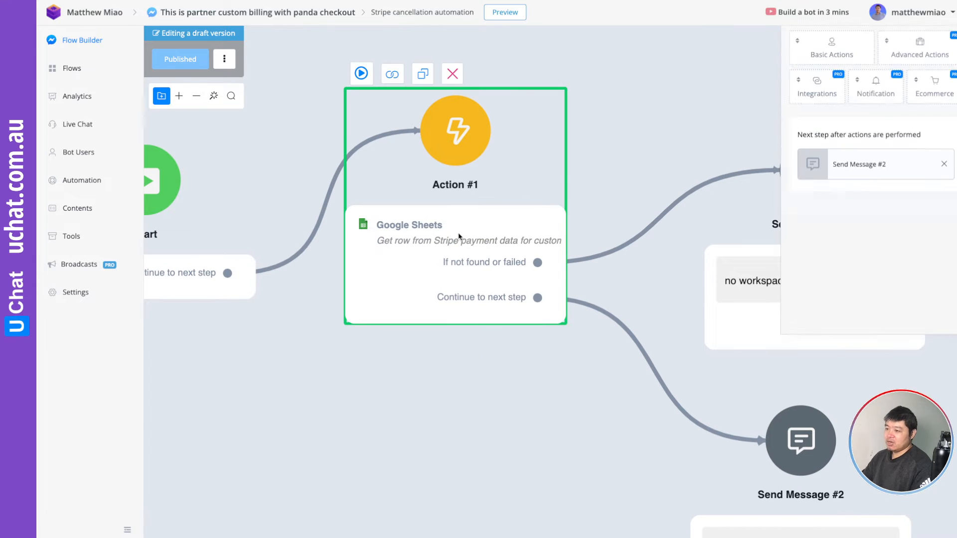
# Delete the product name and userNS filter conditions from the row lookup.
pyautogui.click(856, 149)
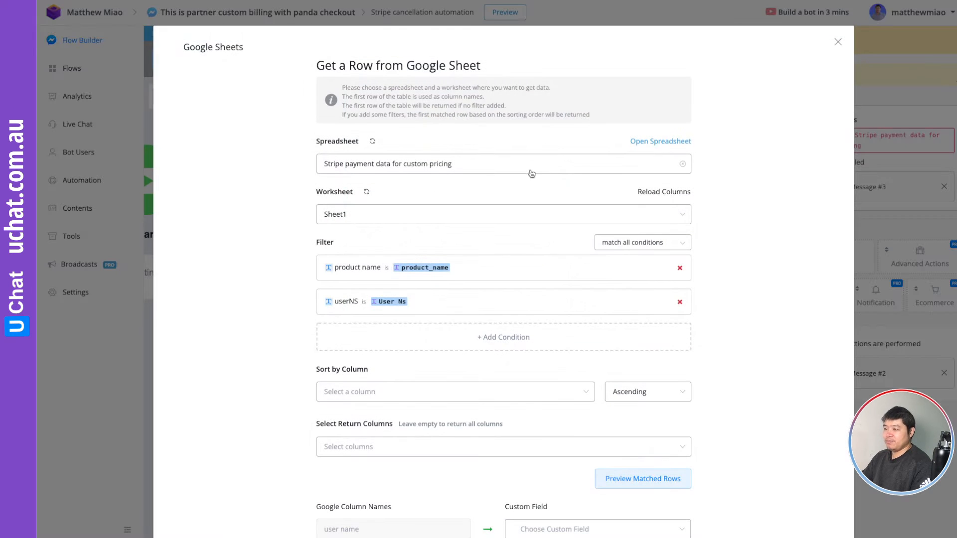
pyautogui.click(679, 268)
pyautogui.click(680, 268)
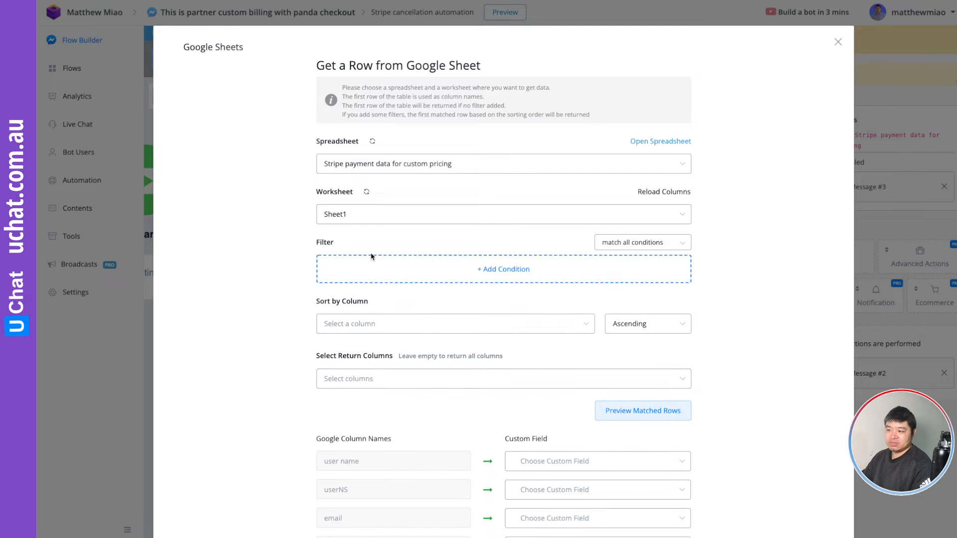
# Add a filter where the subscriptionID column equals the subscription_id field, then save the Google Sheets action.
pyautogui.click(482, 271)
pyautogui.click(357, 85)
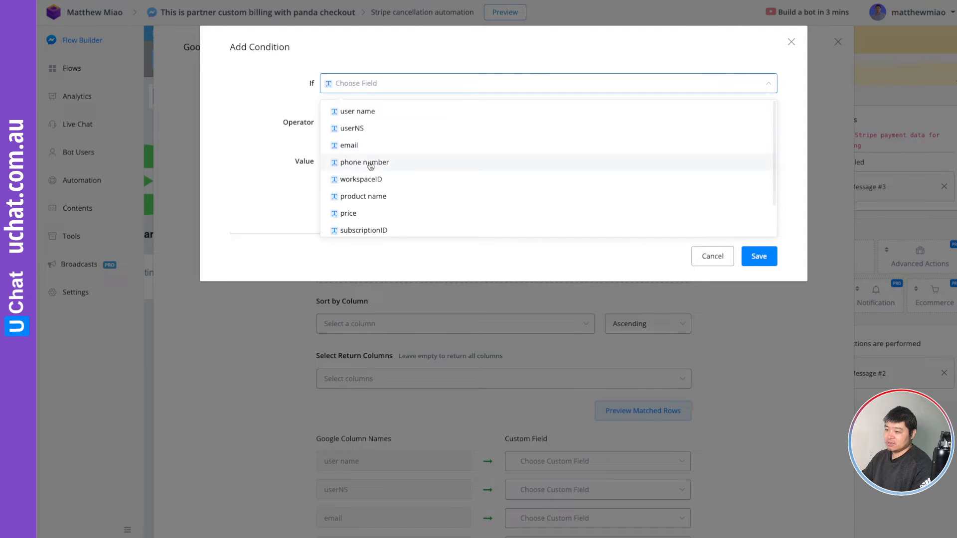
pyautogui.click(381, 228)
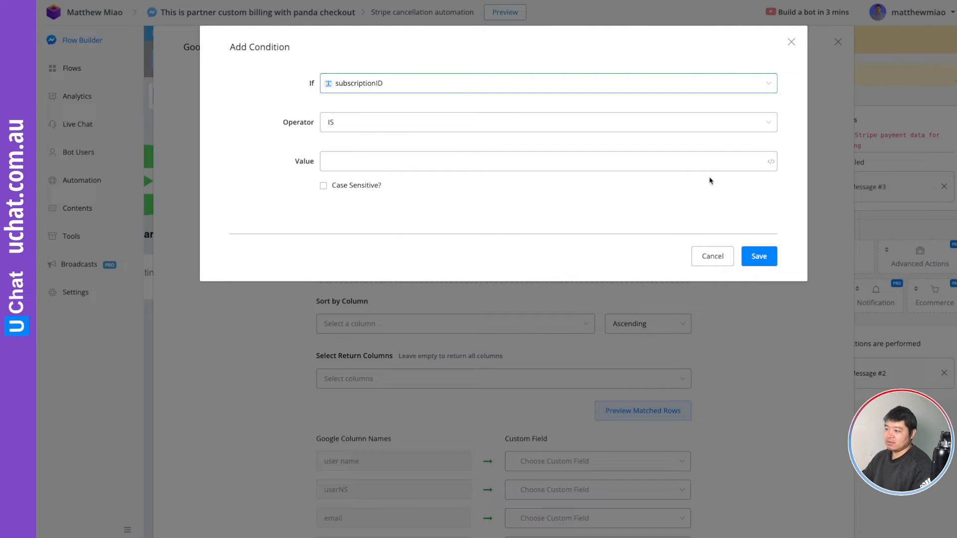
pyautogui.click(770, 161)
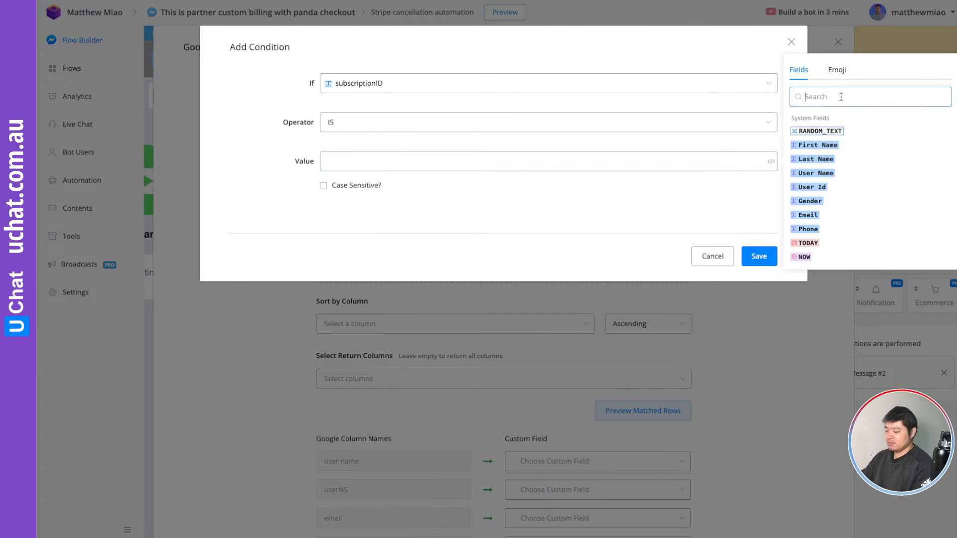
pyautogui.write('subs')
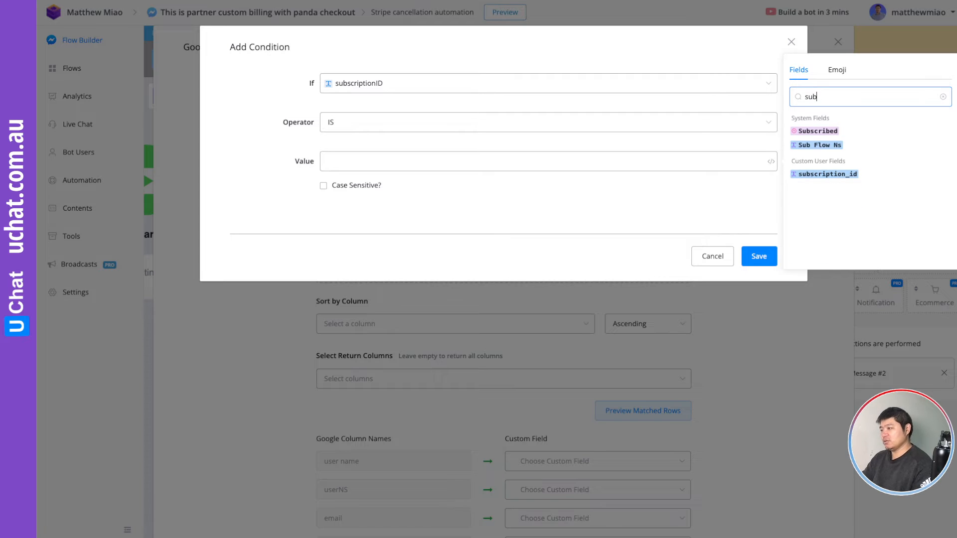
pyautogui.click(828, 160)
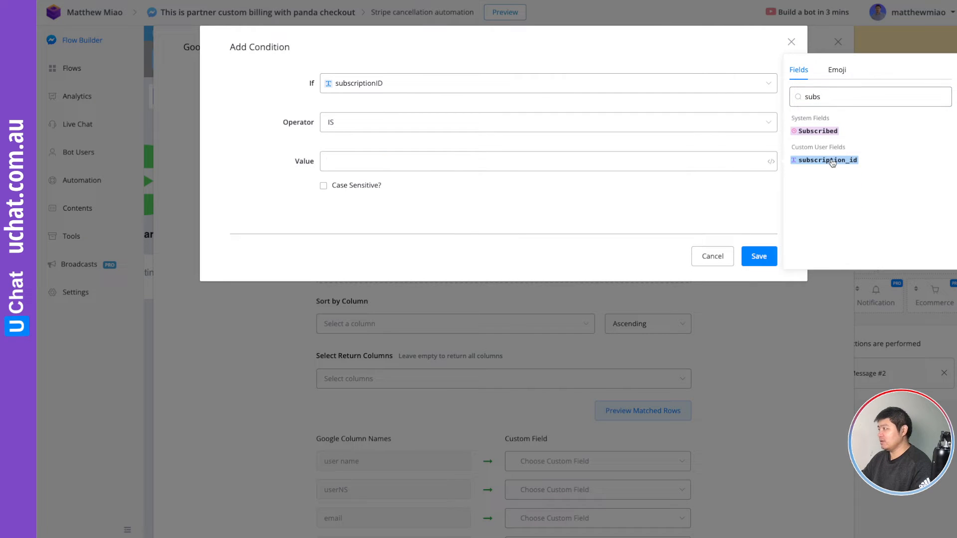
pyautogui.click(759, 257)
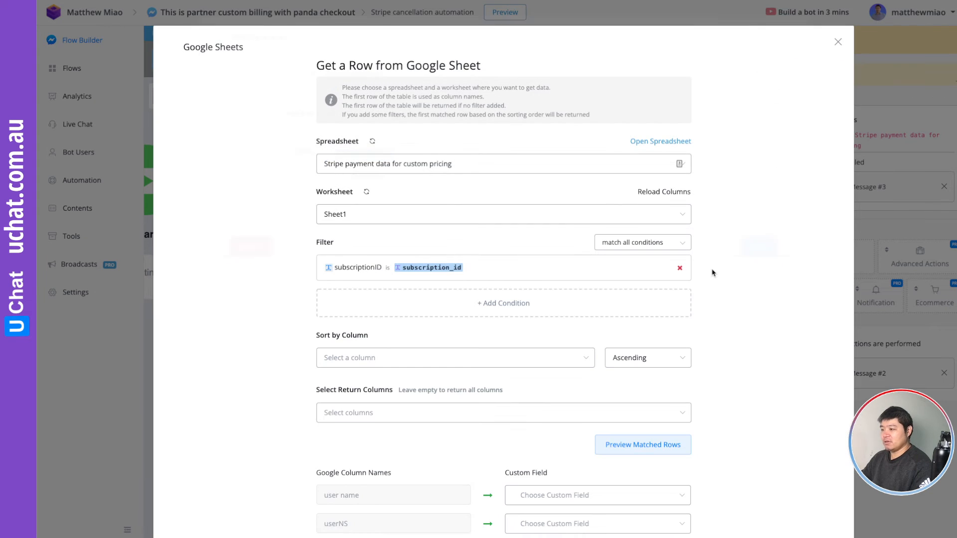
pyautogui.scroll(-6, 731, 274)
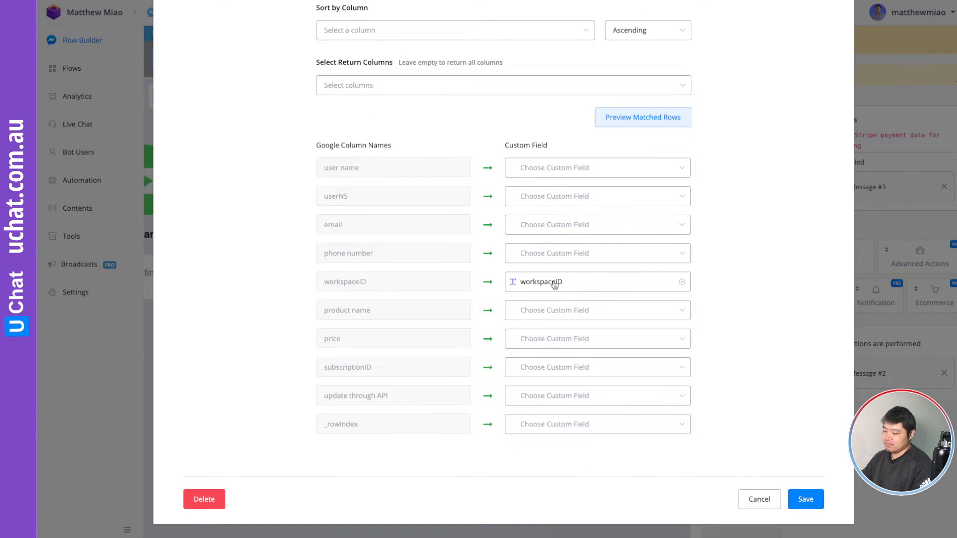
pyautogui.click(803, 498)
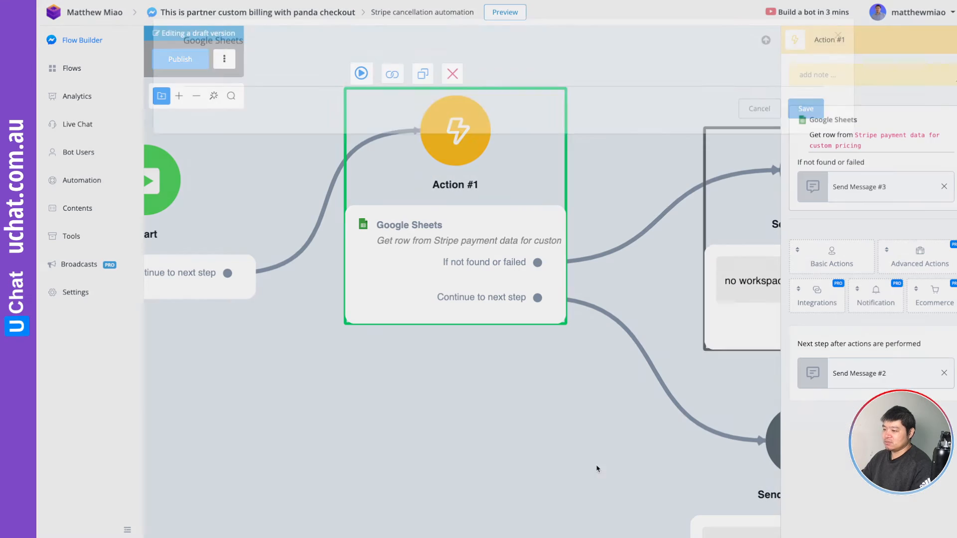
# Publish the updated Stripe cancellation automation flow.
pyautogui.scroll(-5, 545, 426)
pyautogui.scroll(4, 545, 426)
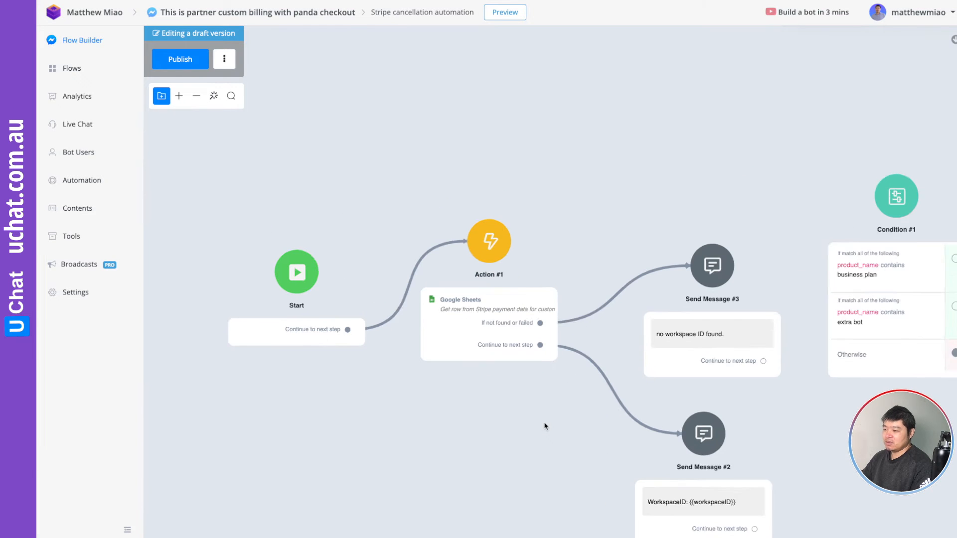
pyautogui.moveTo(545, 426); pyautogui.dragTo(493, 400)
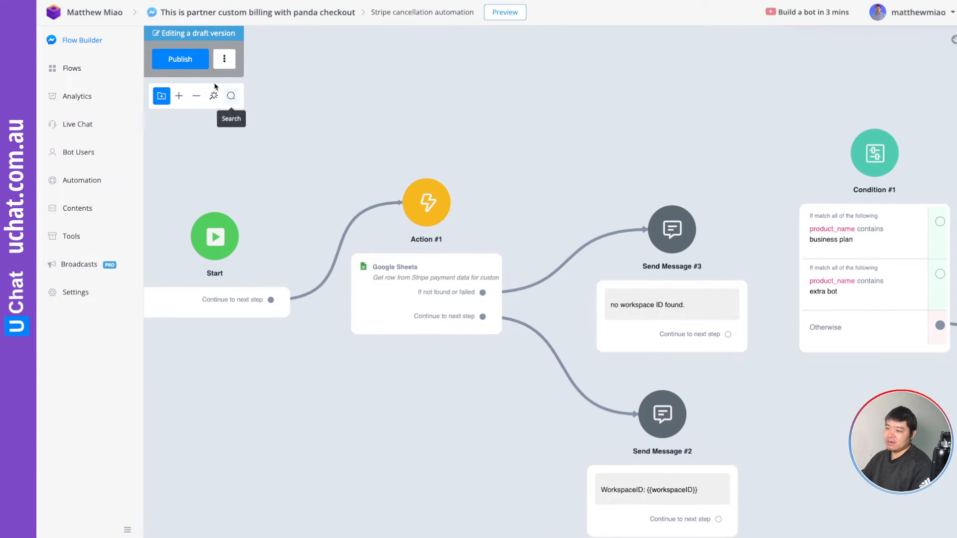
pyautogui.click(186, 63)
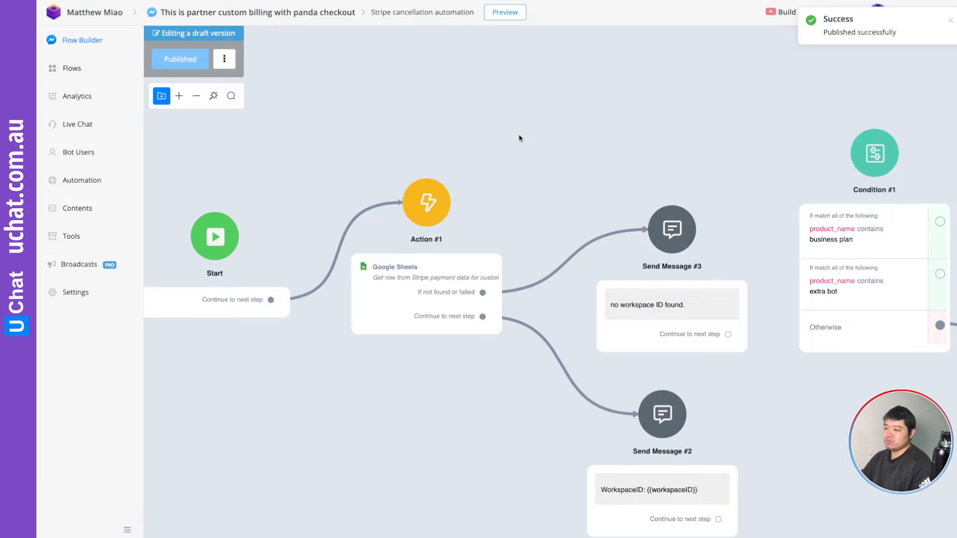
# Open Send Message #3's 'no workspace ID found.' text for editing.
pyautogui.moveTo(521, 139); pyautogui.dragTo(558, 128)
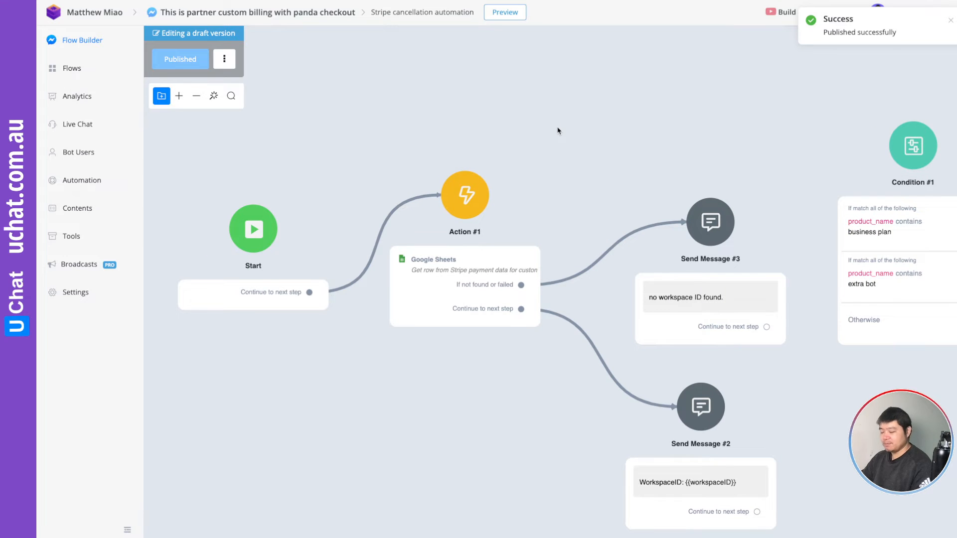
pyautogui.scroll(-1, 590, 165)
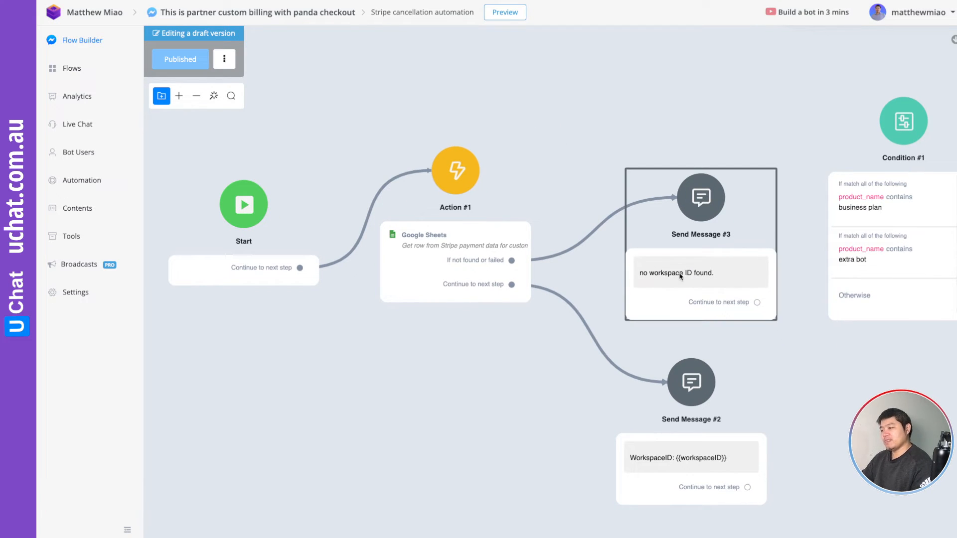
pyautogui.click(698, 274)
pyautogui.click(911, 122)
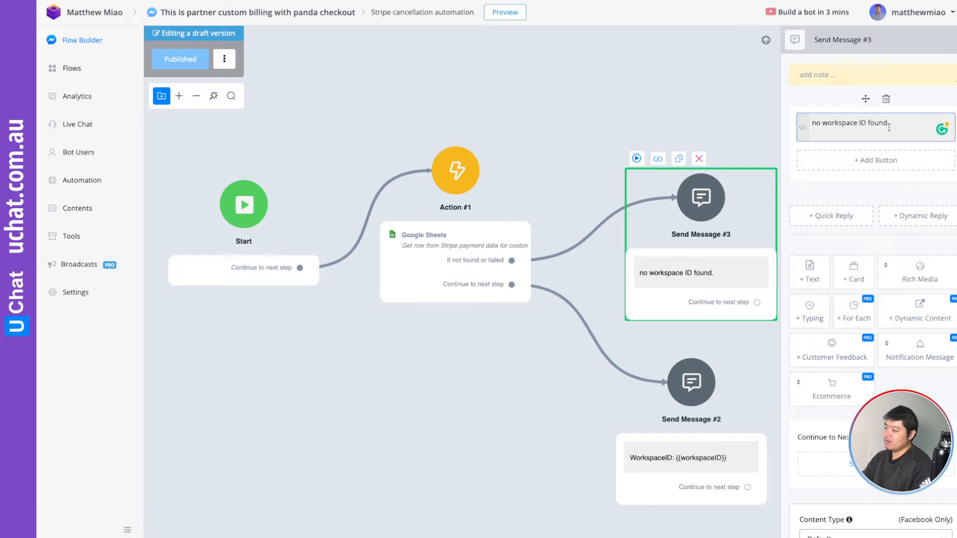
# Append 'subscription ID is {{subscription_id}}' to the Send Message #3 text.
pyautogui.write('subscrip')
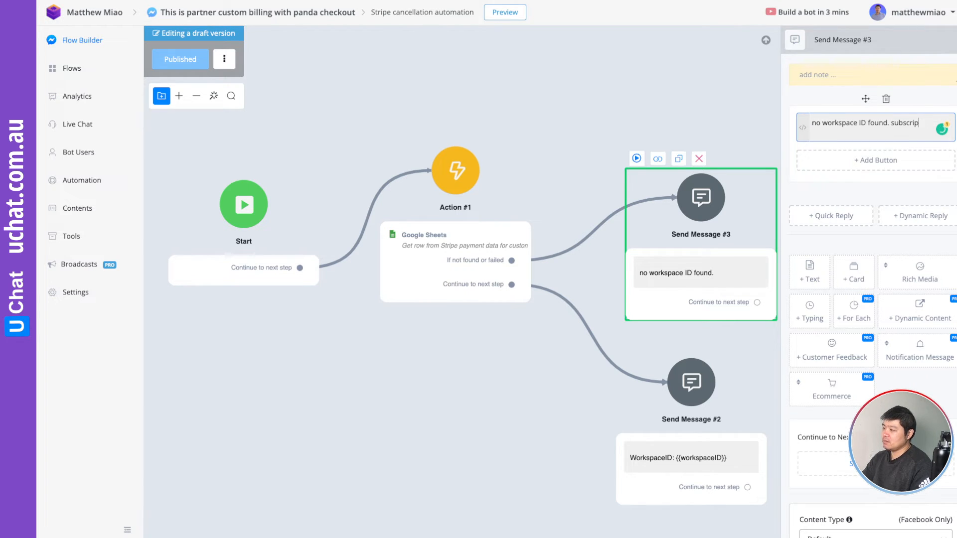
pyautogui.write('iotion ID')
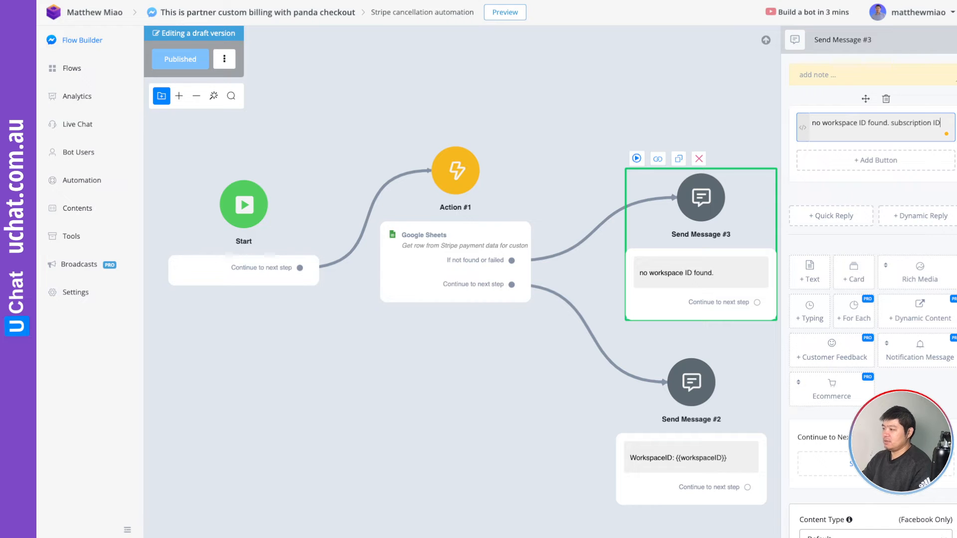
pyautogui.write(' is')
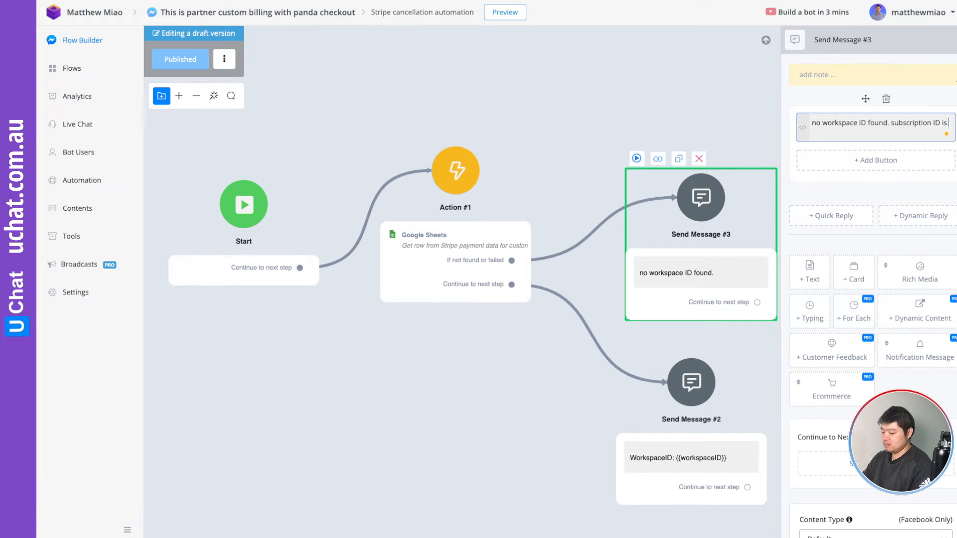
pyautogui.write(' {{subs')
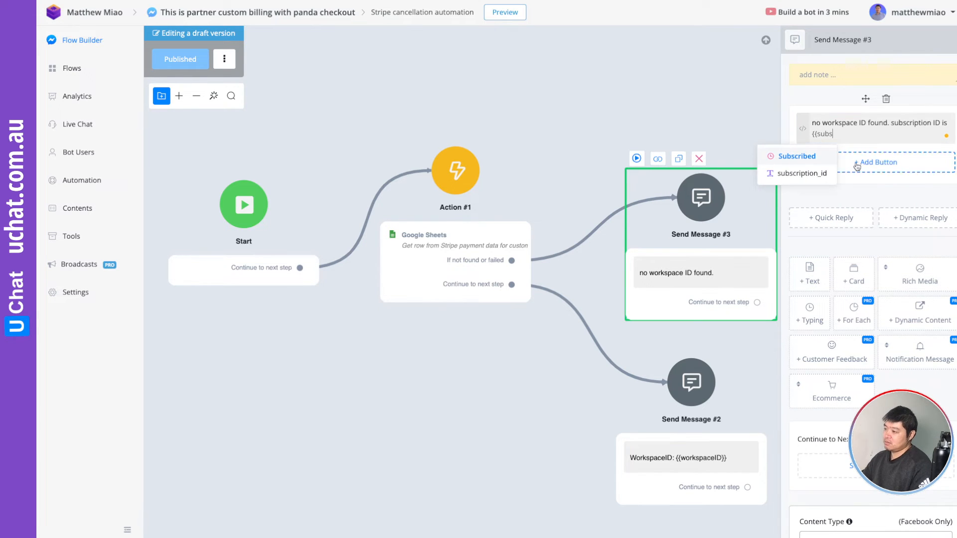
pyautogui.click(797, 173)
pyautogui.click(722, 111)
# Append 'subscriptionID is {{subscription_id}}' to the Send Message #2 text.
pyautogui.click(633, 422)
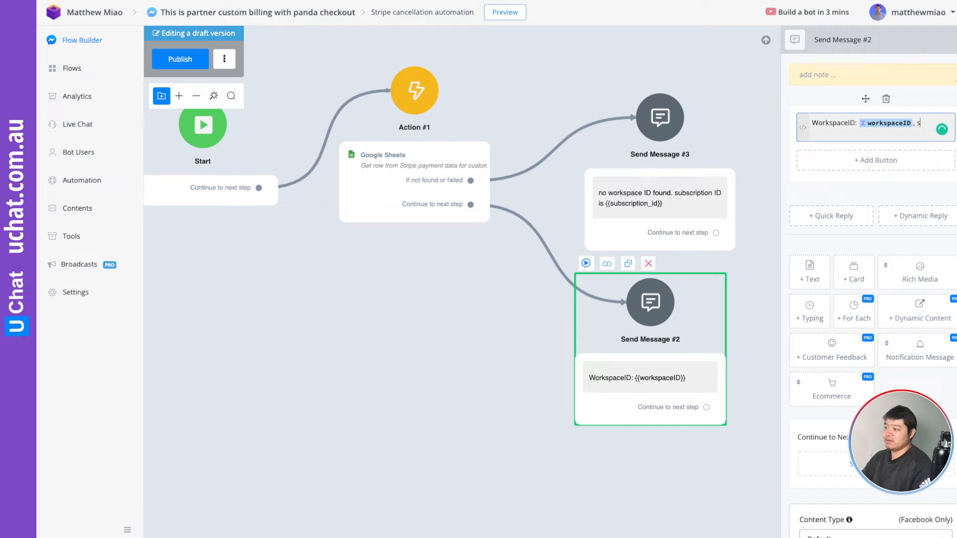
pyautogui.write('criptionID')
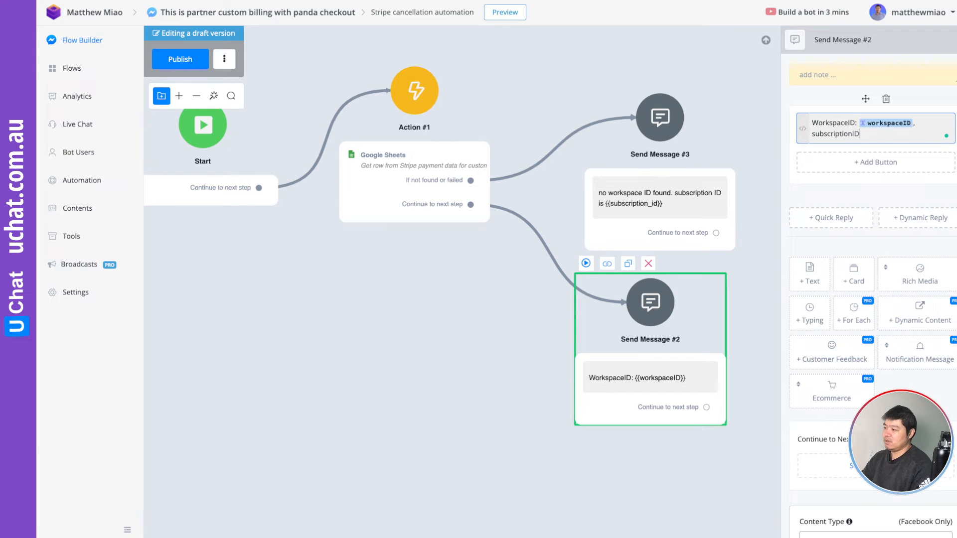
pyautogui.write(' is {{subs')
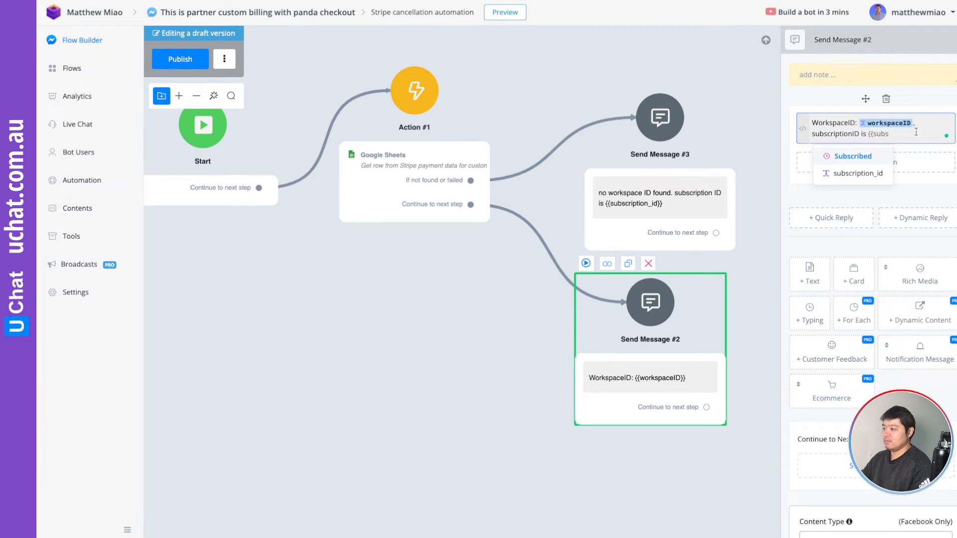
pyautogui.click(857, 173)
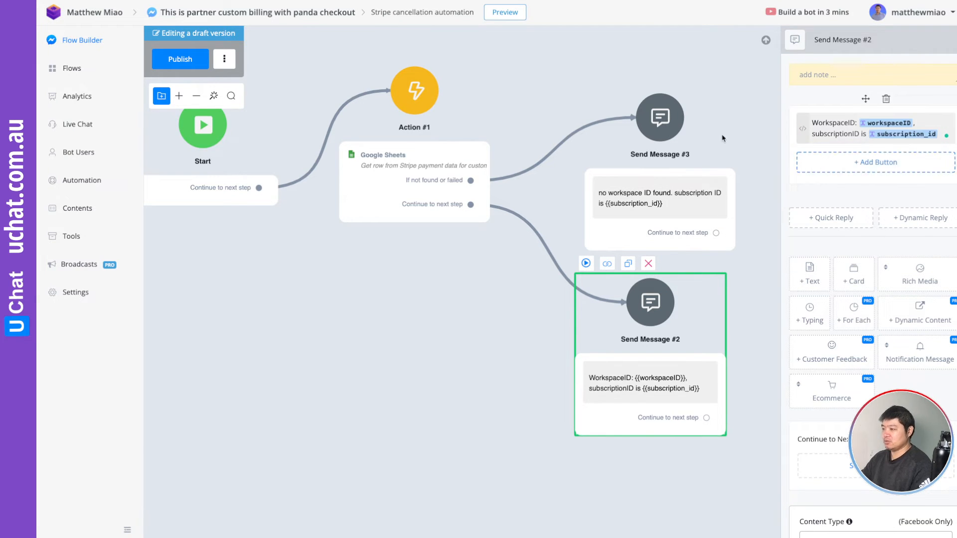
# Close the message editor, tidy the nodes, and publish the cancellation flow.
pyautogui.click(559, 71)
pyautogui.moveTo(564, 63); pyautogui.dragTo(619, 143)
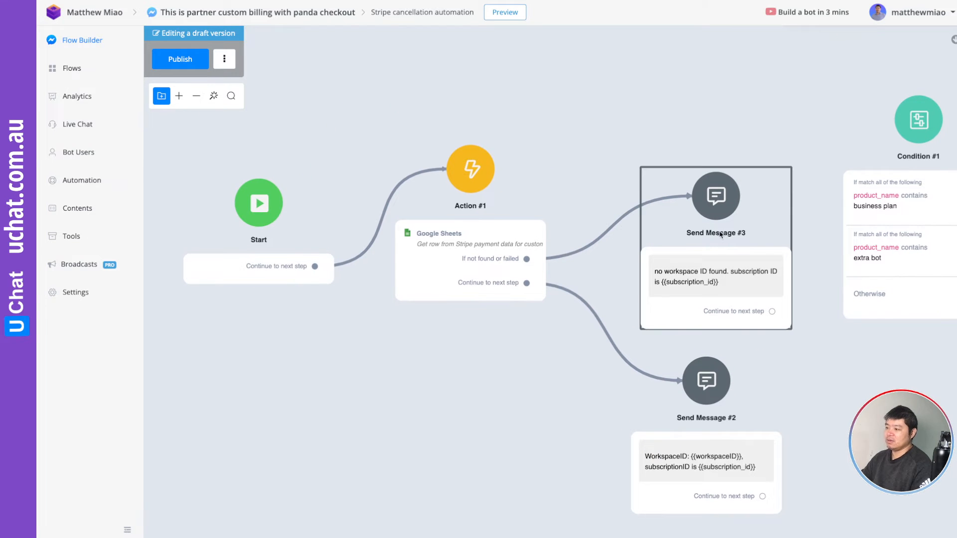
pyautogui.moveTo(728, 240); pyautogui.dragTo(723, 239)
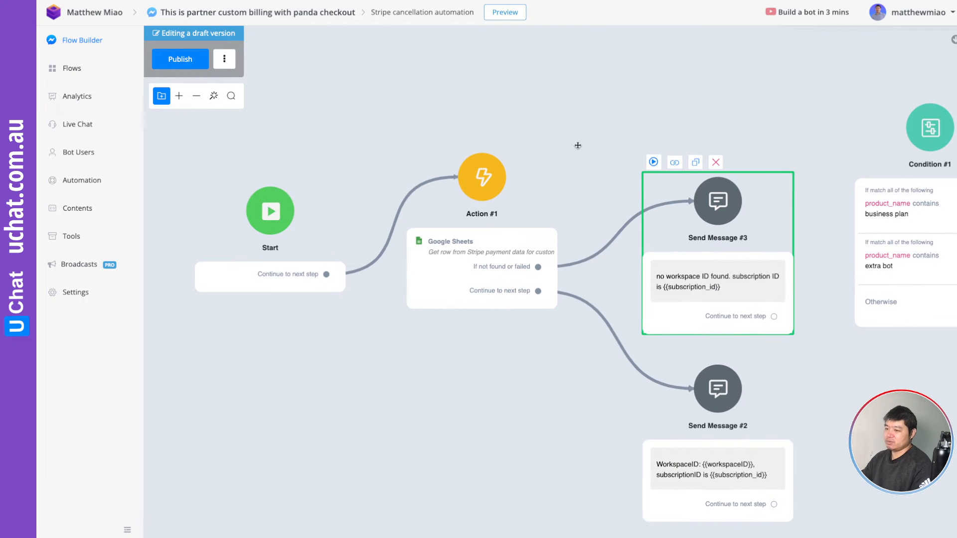
pyautogui.click(180, 60)
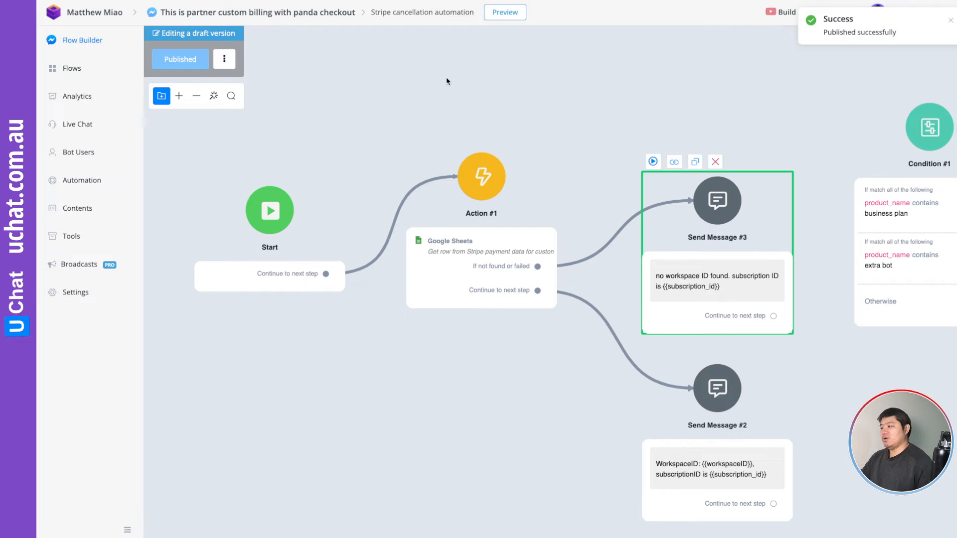
# Open the Stripe Chatbot Subscribe demo flow and select its Send Message #4 plan cards node.
pyautogui.click(73, 68)
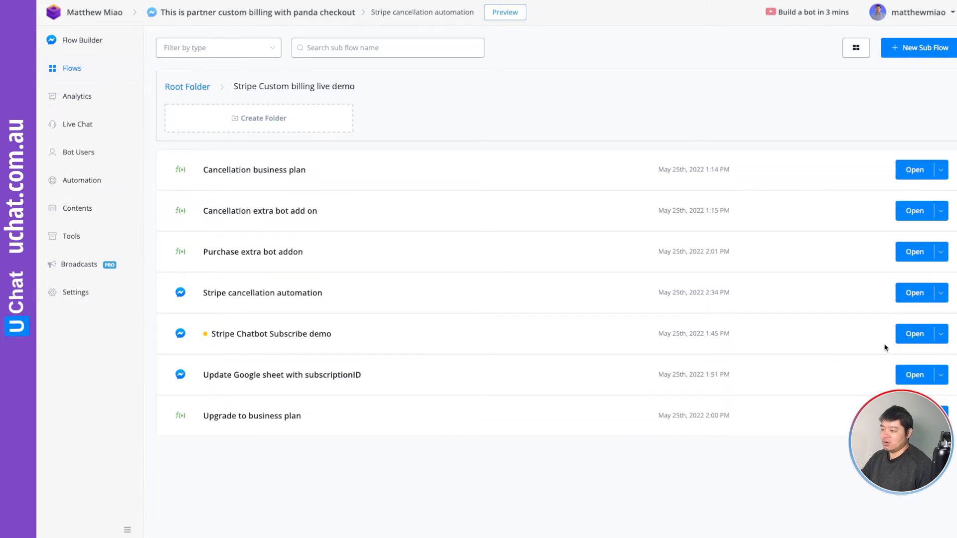
pyautogui.click(908, 339)
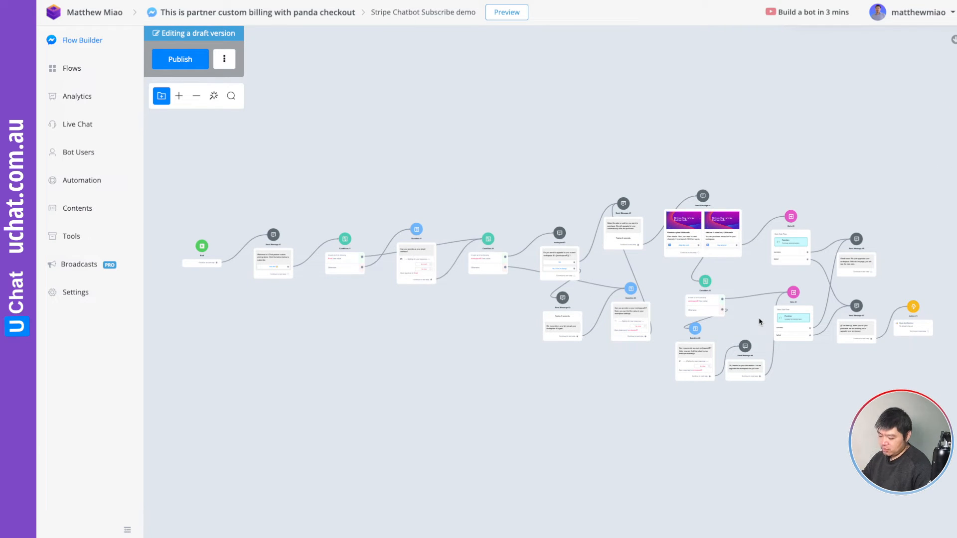
pyautogui.scroll(5, 710, 209)
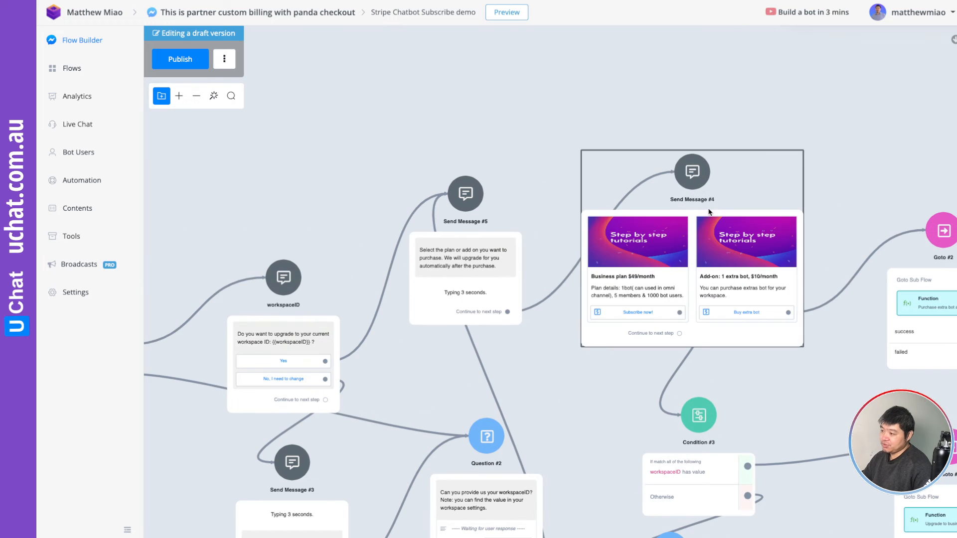
pyautogui.hscroll(3, 786, 180)
pyautogui.click(585, 180)
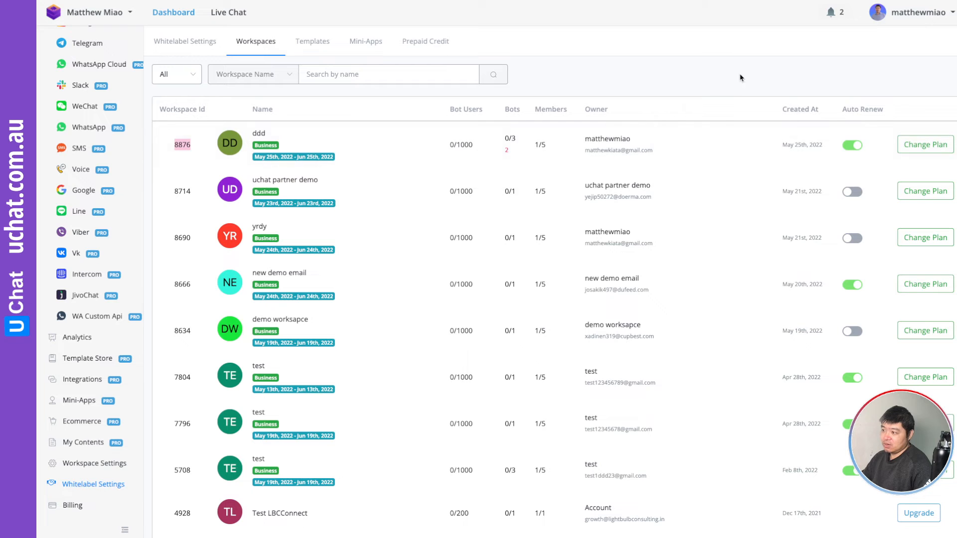
# Reload the workspaces page and downgrade workspace ddd from Business to the Free plan.
pyautogui.rightClick(661, 69)
pyautogui.click(682, 98)
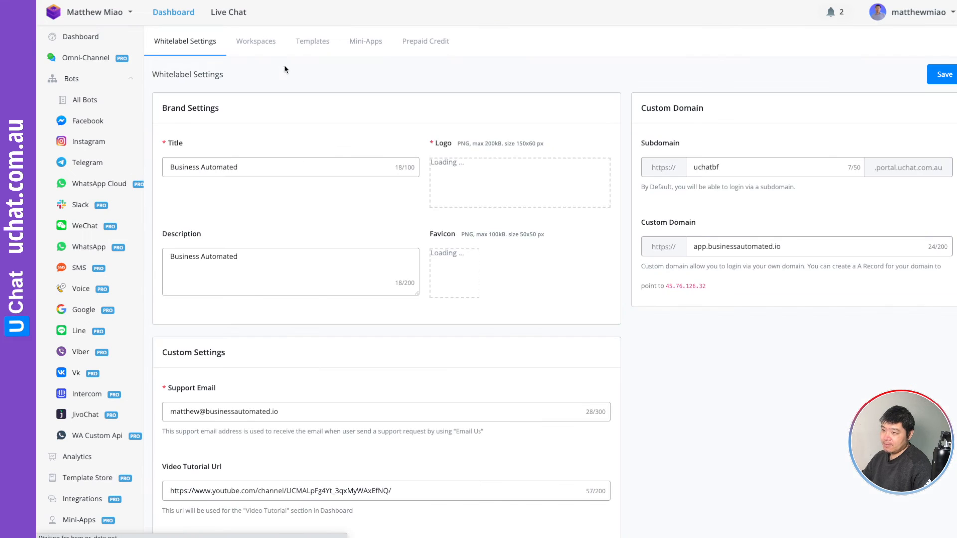
pyautogui.click(259, 45)
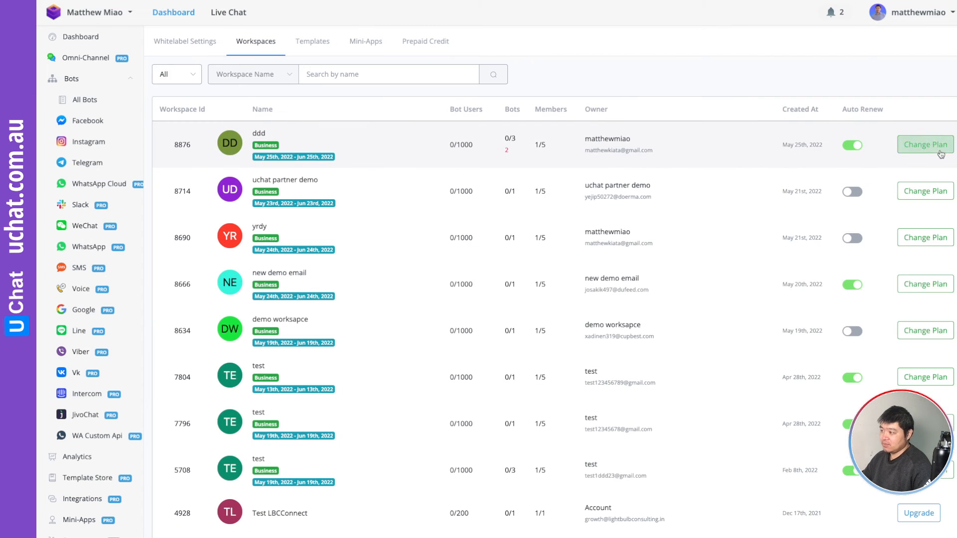
pyautogui.click(917, 150)
pyautogui.click(264, 200)
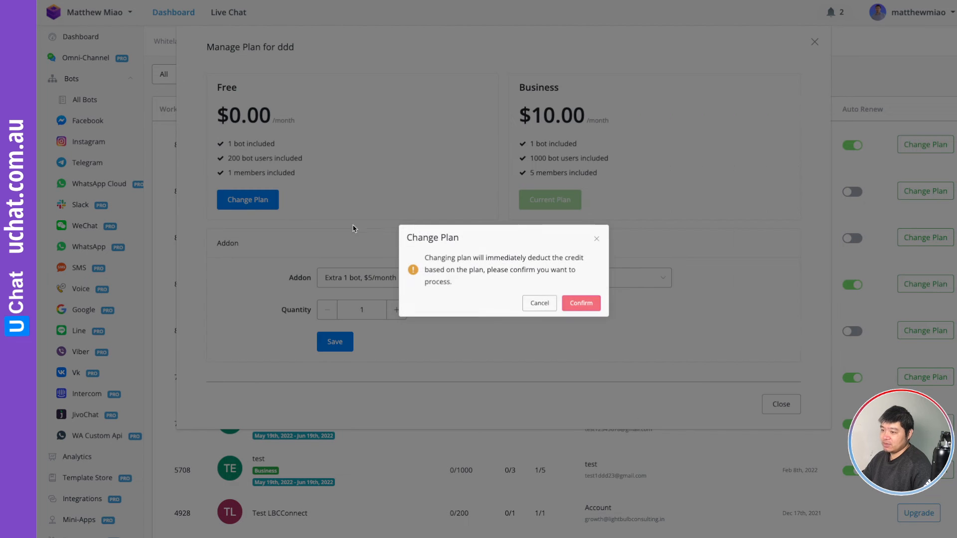
pyautogui.click(579, 304)
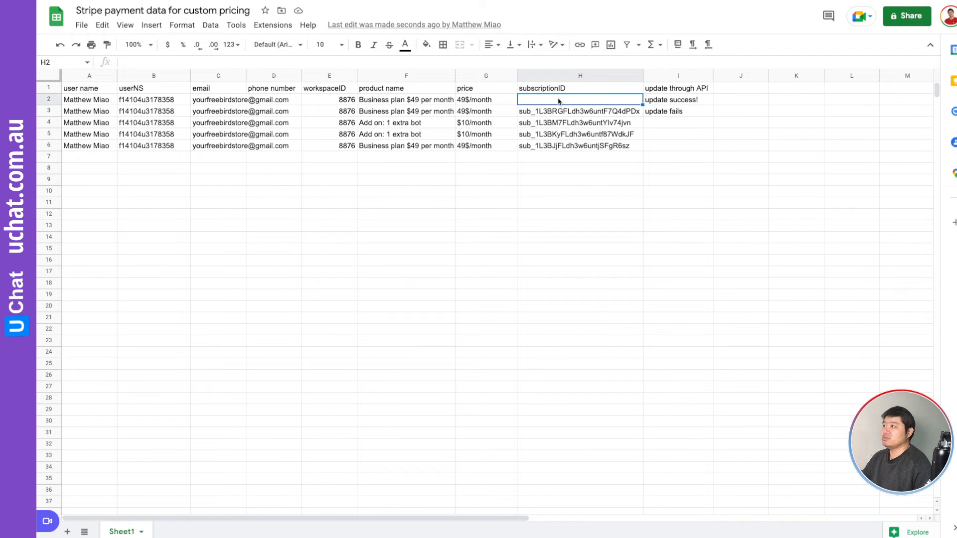
# Paste the subscription ID into cell H2 and verify it beside the I2 status.
pyautogui.write('sub_1L3Bw7FLdh3w6untyi2mRhYM')
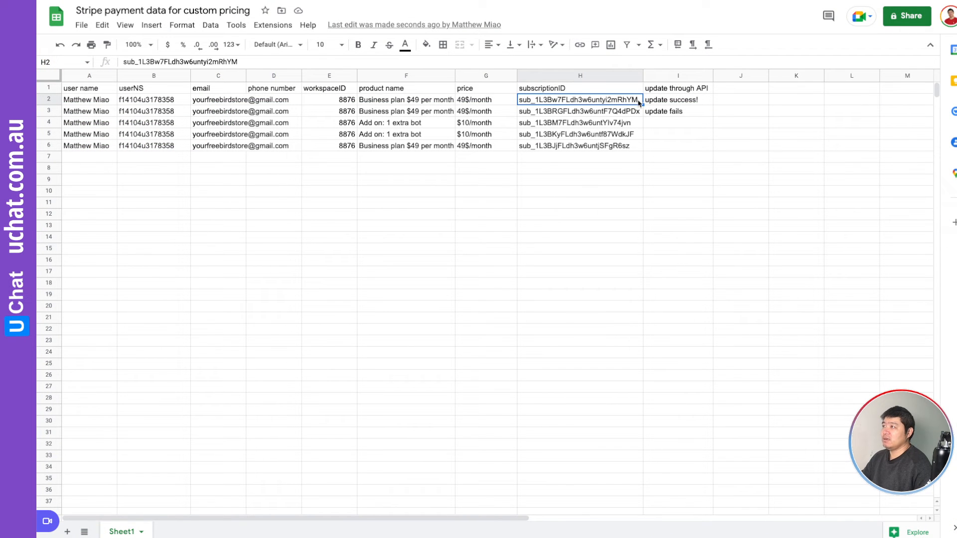
pyautogui.click(676, 101)
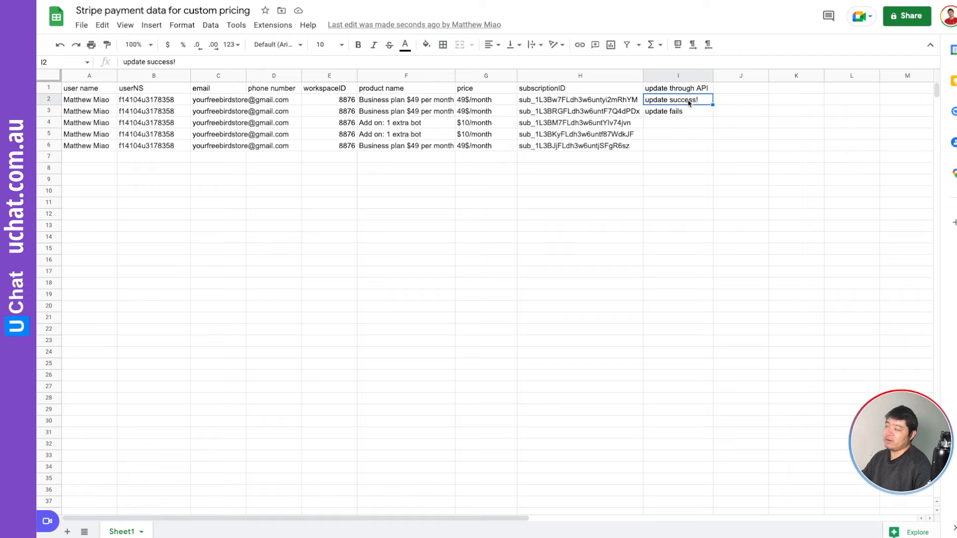
pyautogui.click(561, 102)
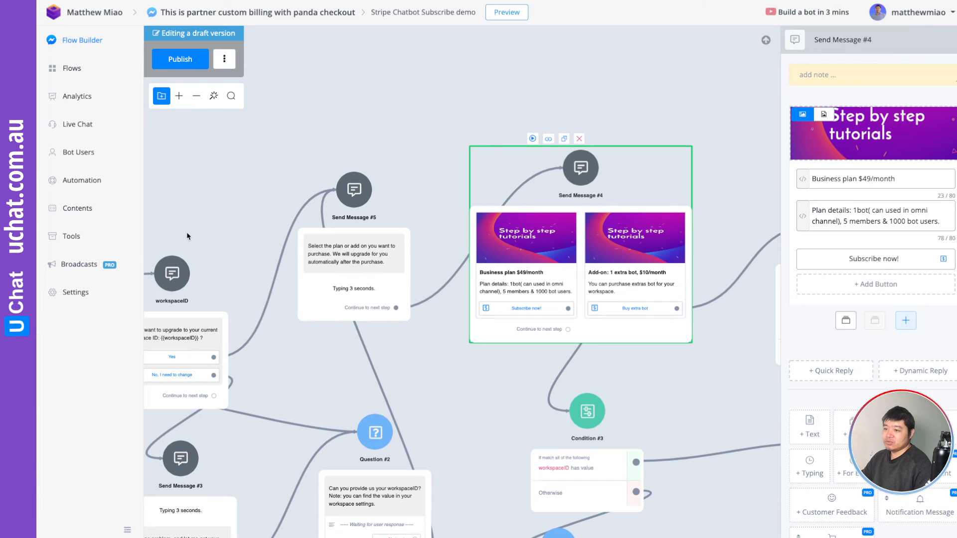
# Open the first bot user's custom fields and delete the workspaceID field.
pyautogui.click(88, 151)
pyautogui.click(280, 161)
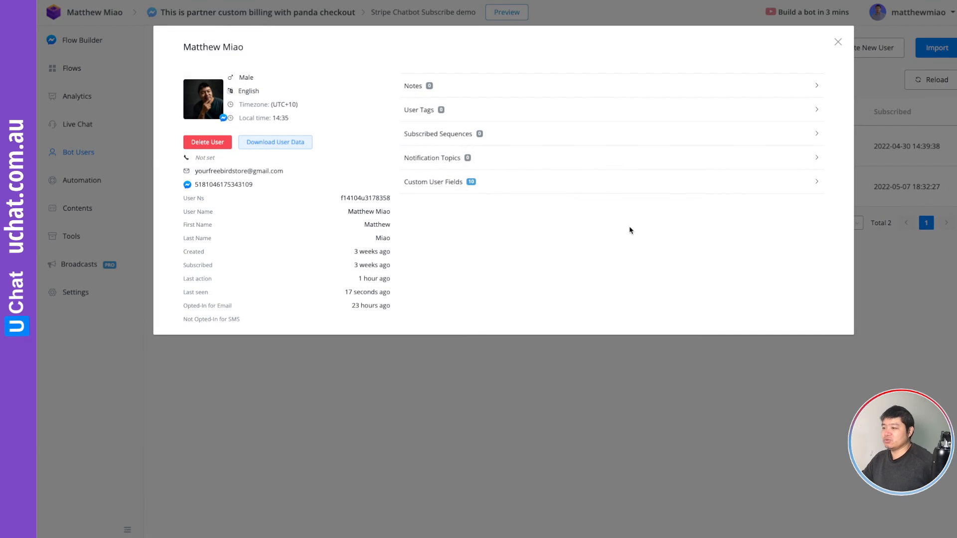
pyautogui.click(521, 181)
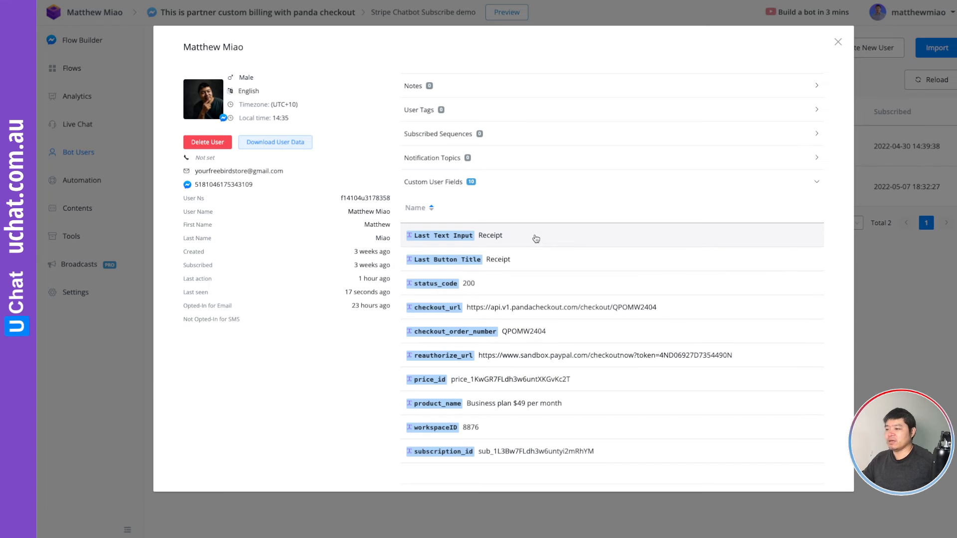
pyautogui.click(479, 429)
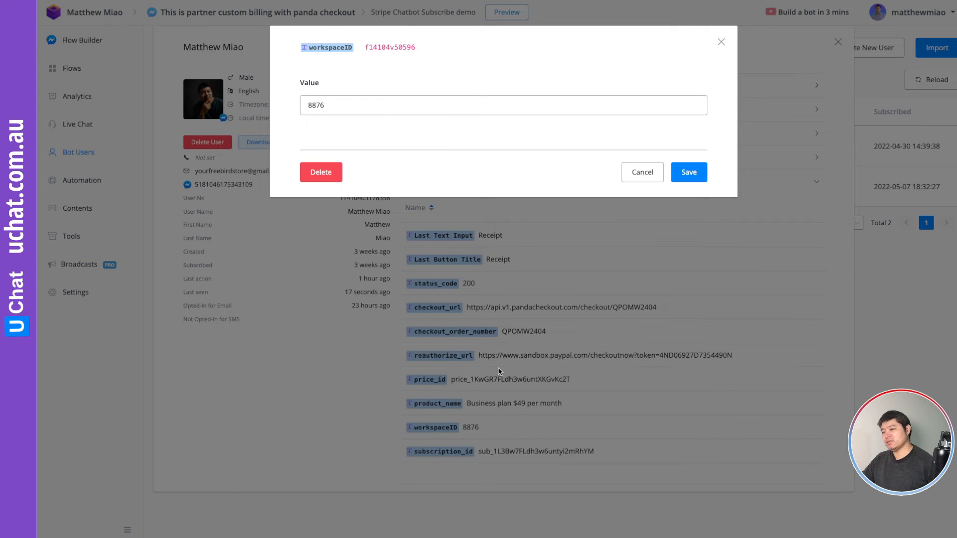
pyautogui.click(319, 172)
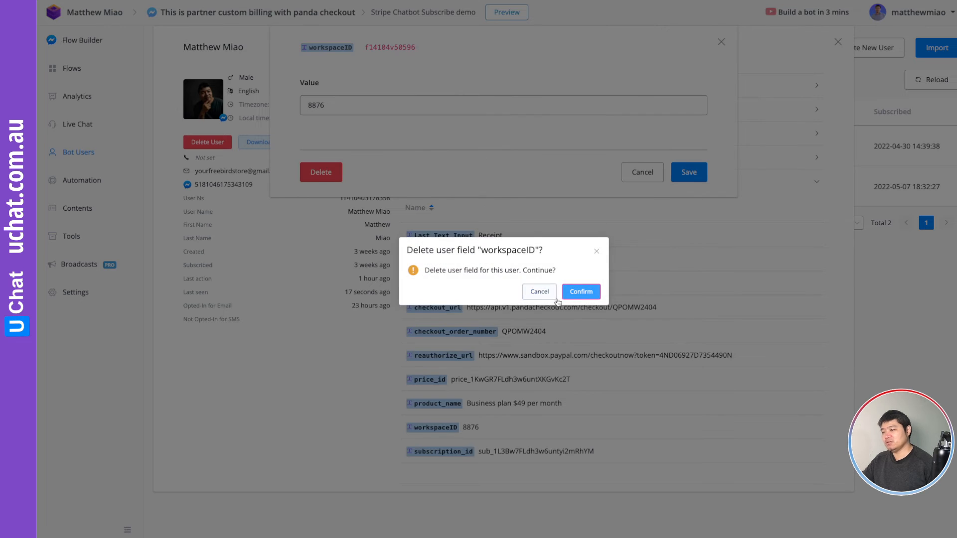
pyautogui.click(579, 293)
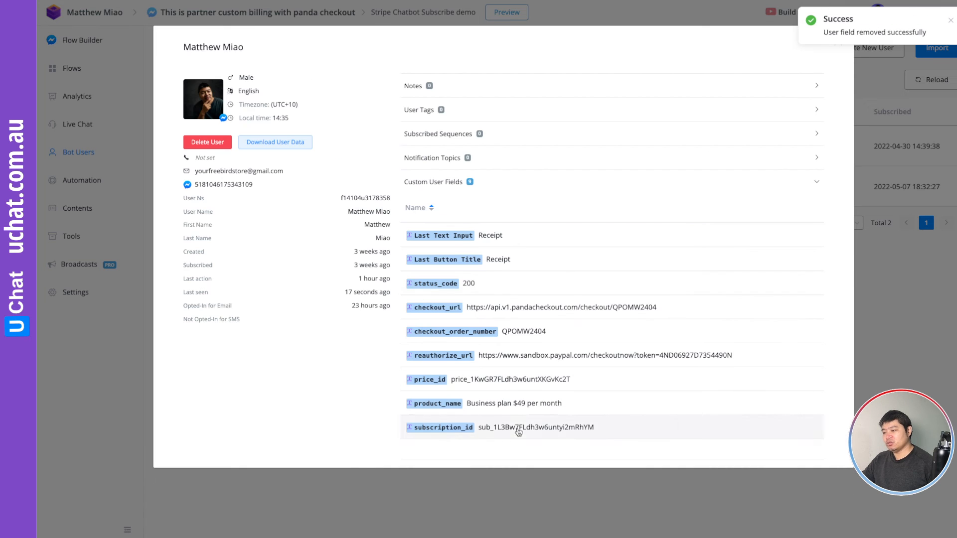
# Delete the subscription_id field as well and close the user's details.
pyautogui.click(518, 429)
pyautogui.click(332, 172)
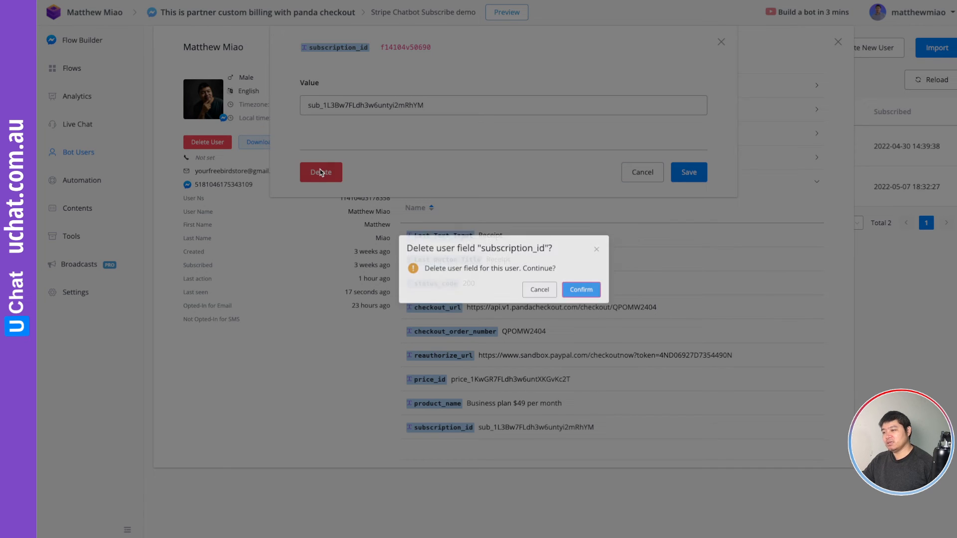
pyautogui.click(581, 293)
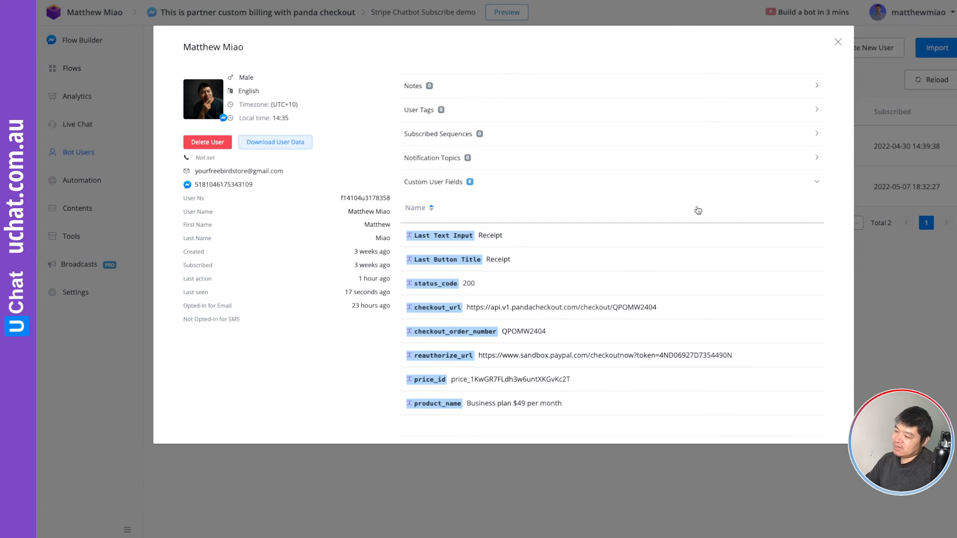
pyautogui.click(838, 42)
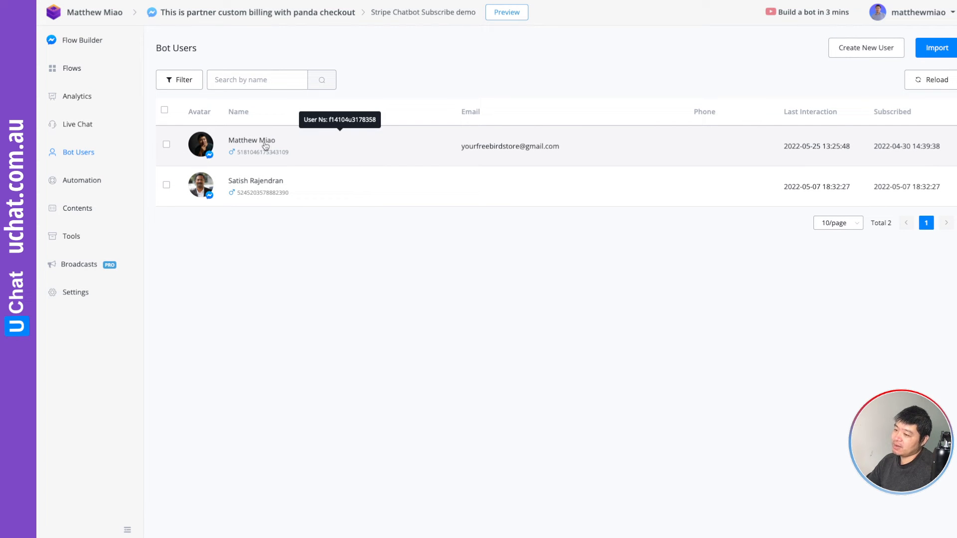
# Display the Stripe Cancellation inbound webhook's logs, listing its five recorded calls.
pyautogui.click(72, 237)
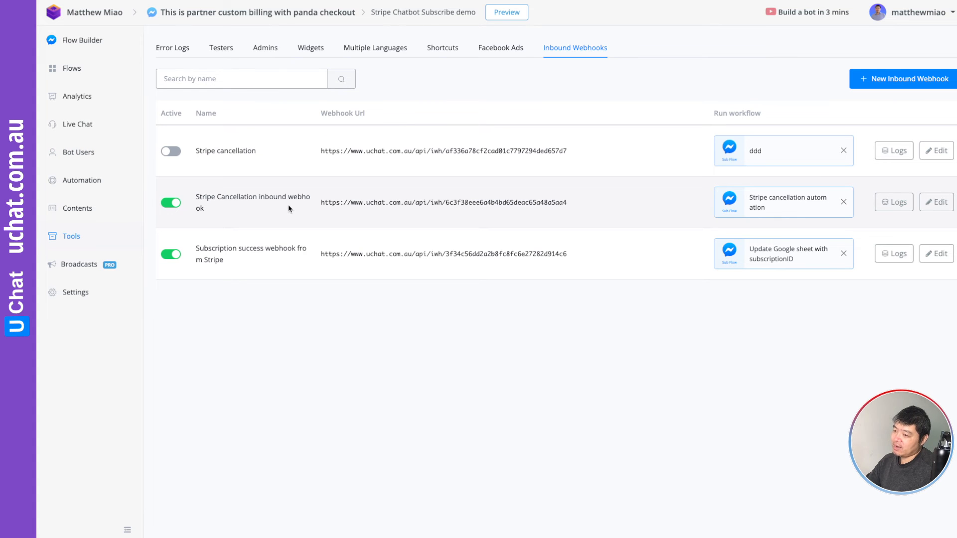
pyautogui.click(937, 202)
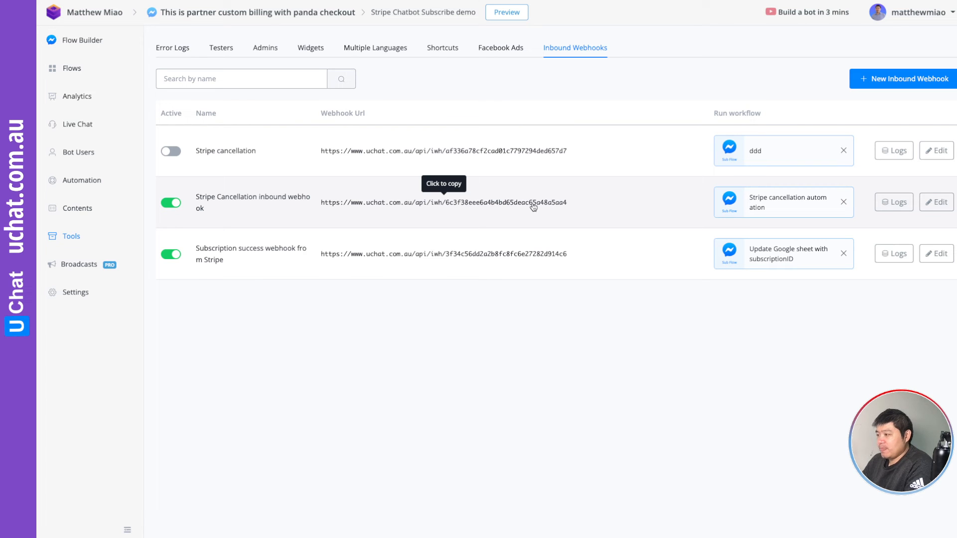
pyautogui.click(898, 202)
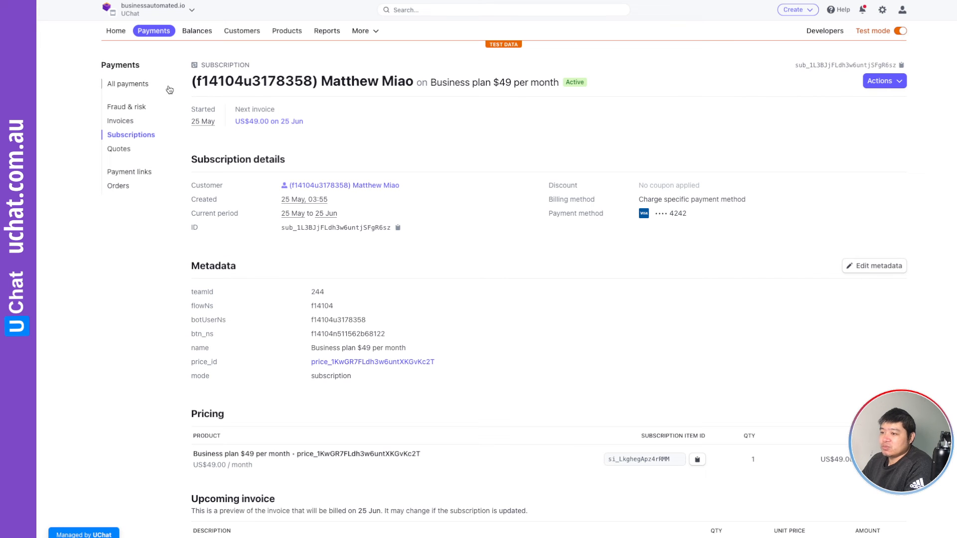
# Open the newest subscription, Business plan $49 per month, from the Subscriptions list.
pyautogui.click(132, 136)
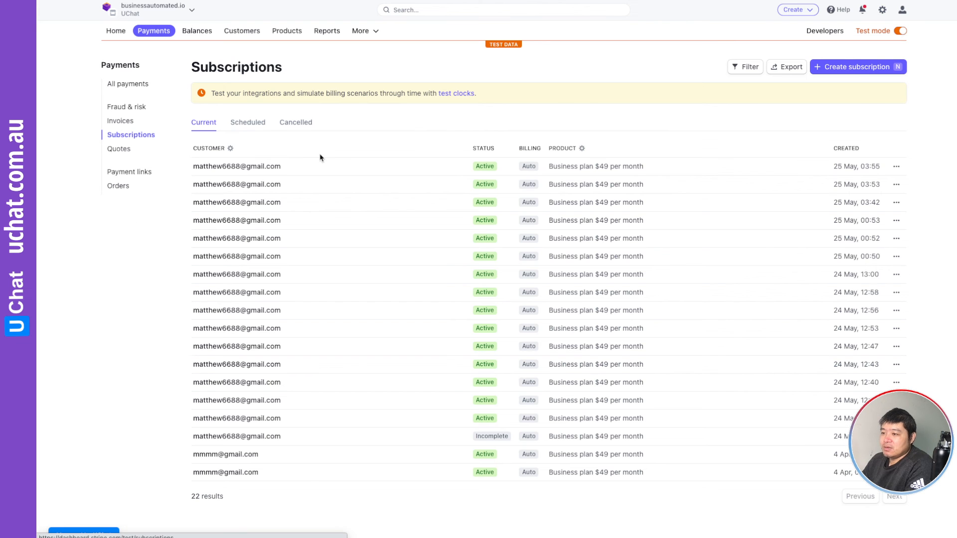
pyautogui.scroll(-3, 340, 278)
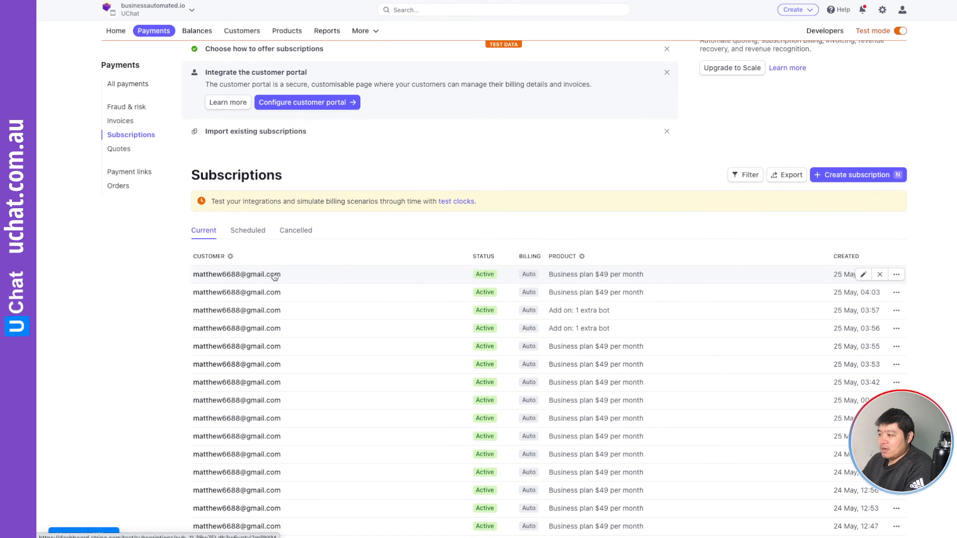
pyautogui.click(276, 274)
pyautogui.scroll(-2, 422, 228)
pyautogui.scroll(2, 422, 228)
pyautogui.scroll(-3, 421, 229)
# Review the subscription's ID, metadata and pricing, marking the end of its ID.
pyautogui.scroll(-2, 421, 229)
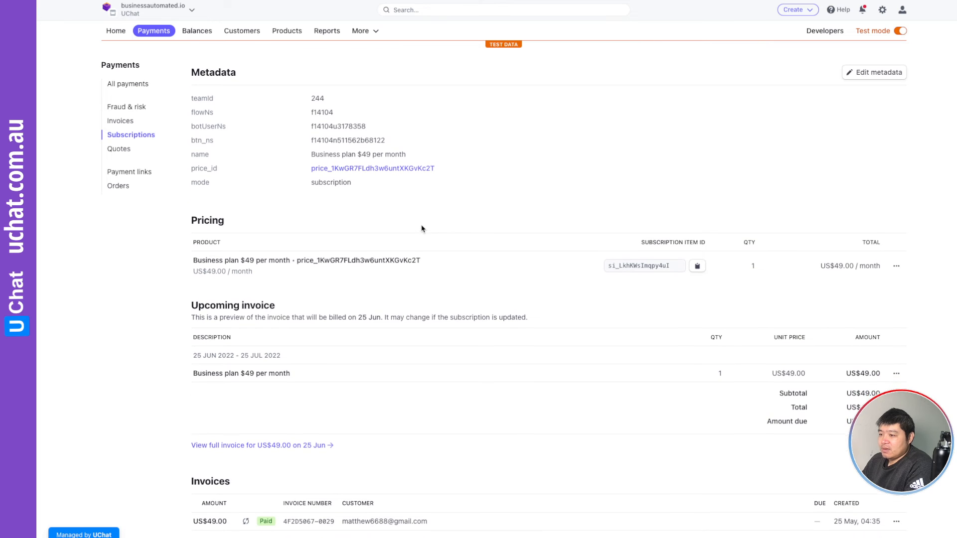
pyautogui.scroll(-2, 422, 228)
pyautogui.scroll(3, 421, 228)
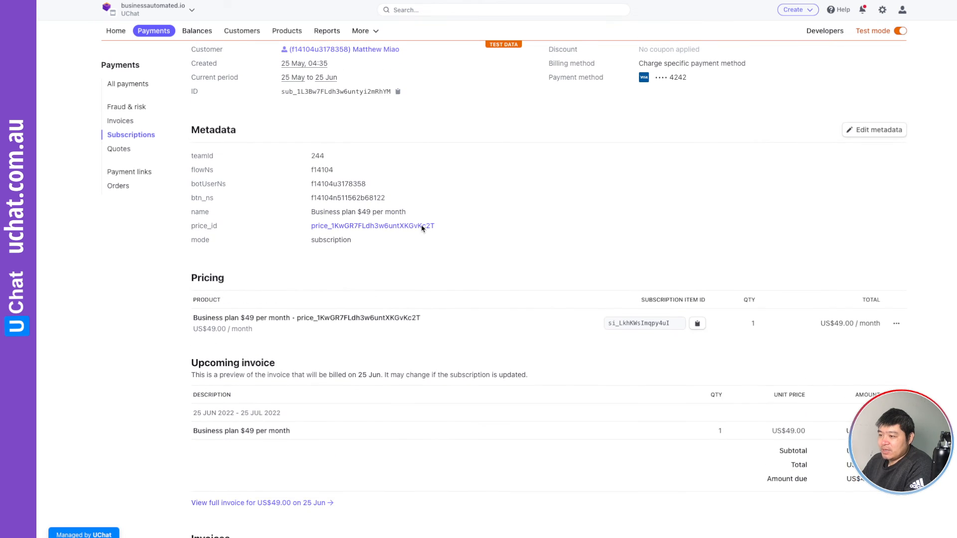
pyautogui.scroll(1, 422, 228)
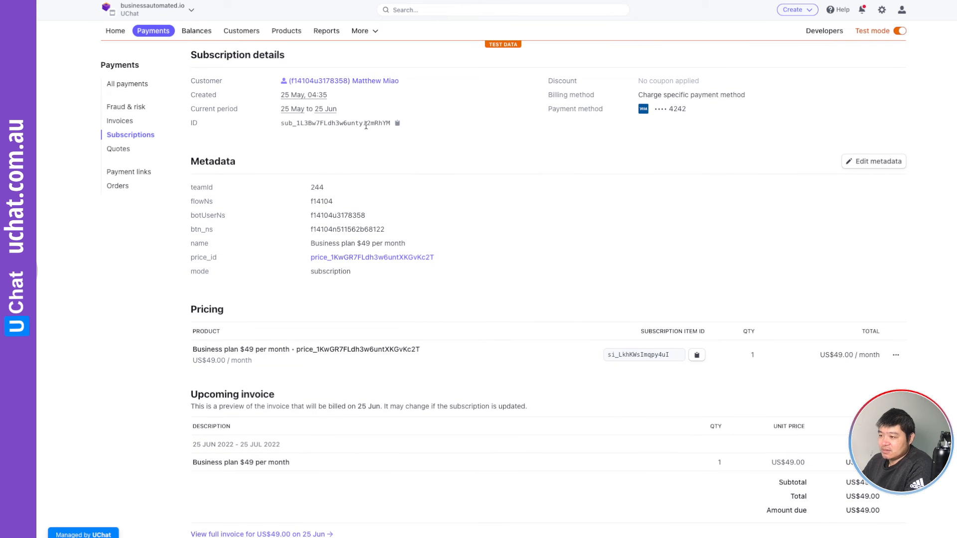
pyautogui.scroll(-1, 384, 131)
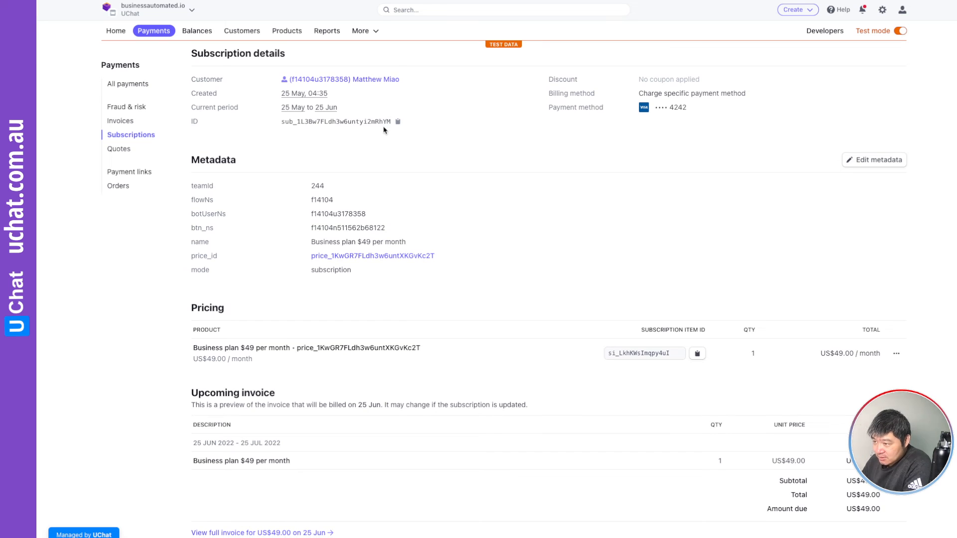
pyautogui.moveTo(371, 122); pyautogui.dragTo(392, 122)
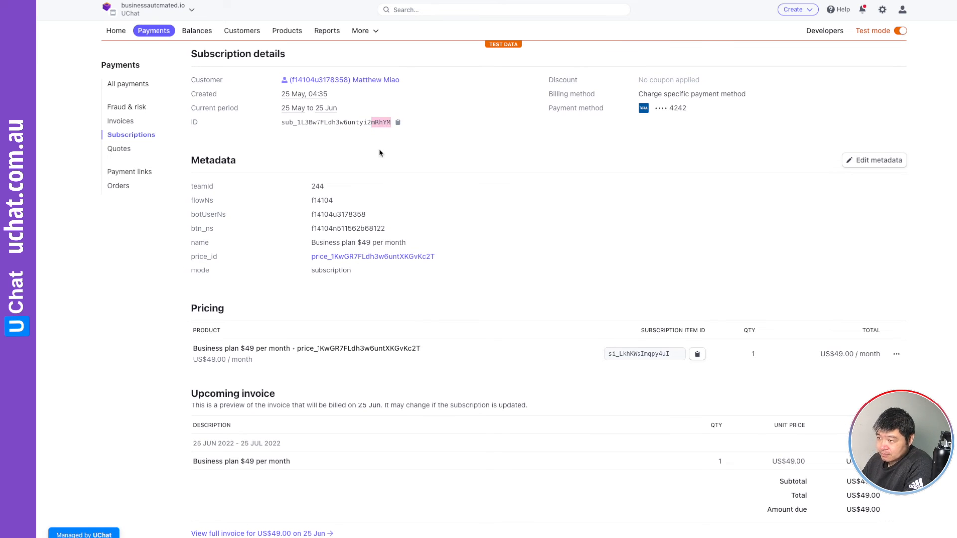
pyautogui.click(379, 132)
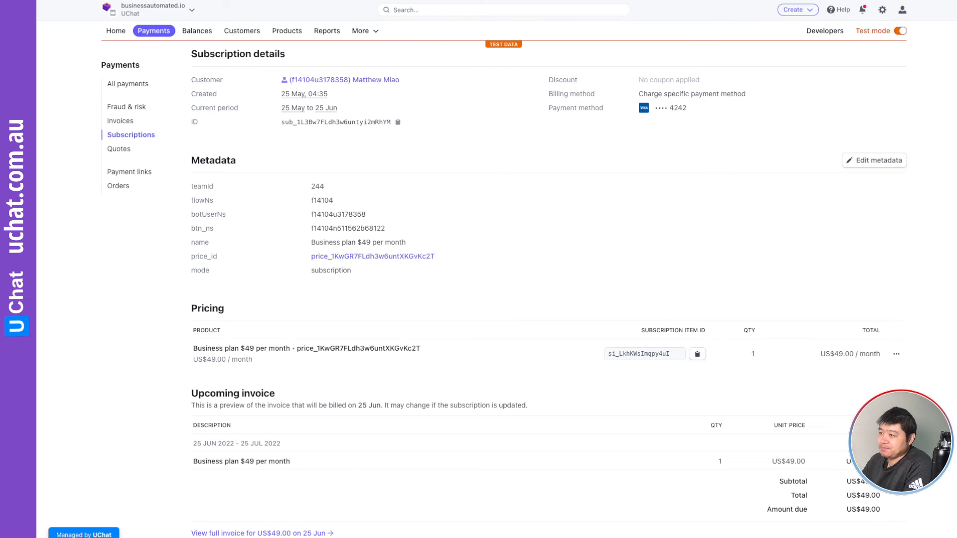
pyautogui.click(459, 1)
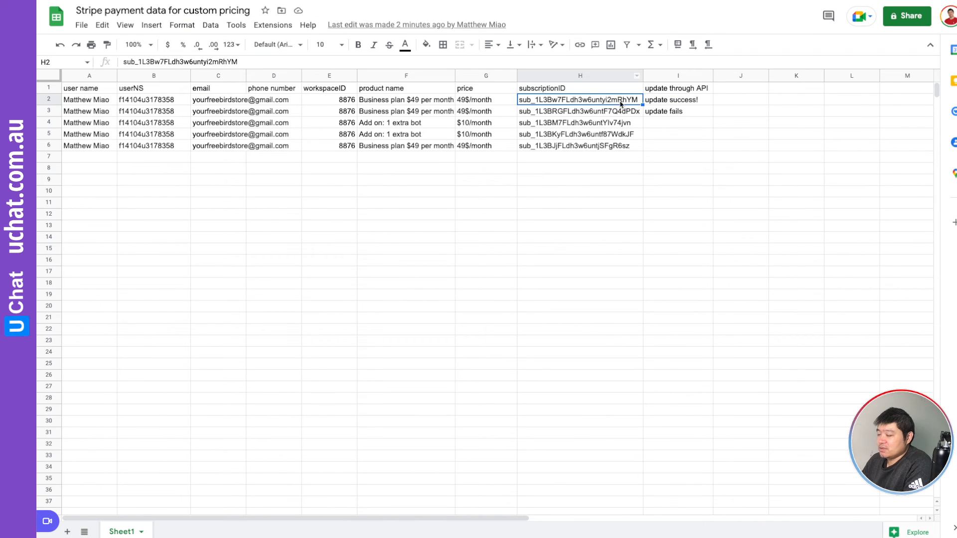
# Replace the workspaceID in cell E2 with 8990898 and confirm the new value.
pyautogui.click(339, 104)
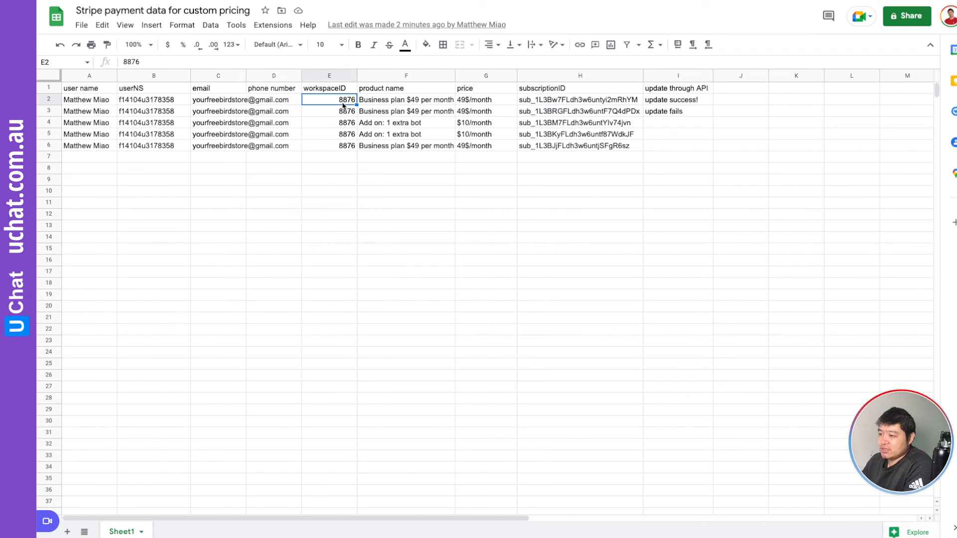
pyautogui.write('8990898')
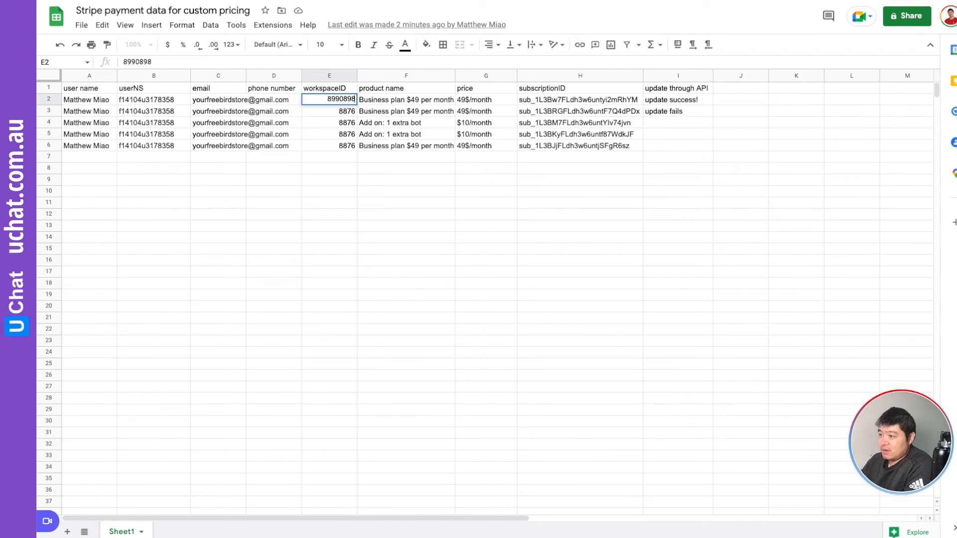
pyautogui.press('Return')
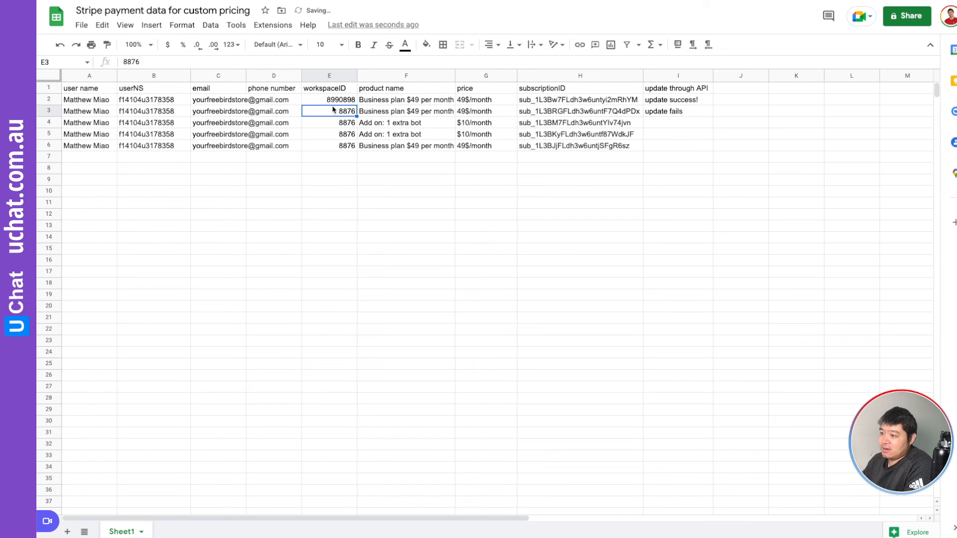
pyautogui.click(335, 105)
pyautogui.click(373, 193)
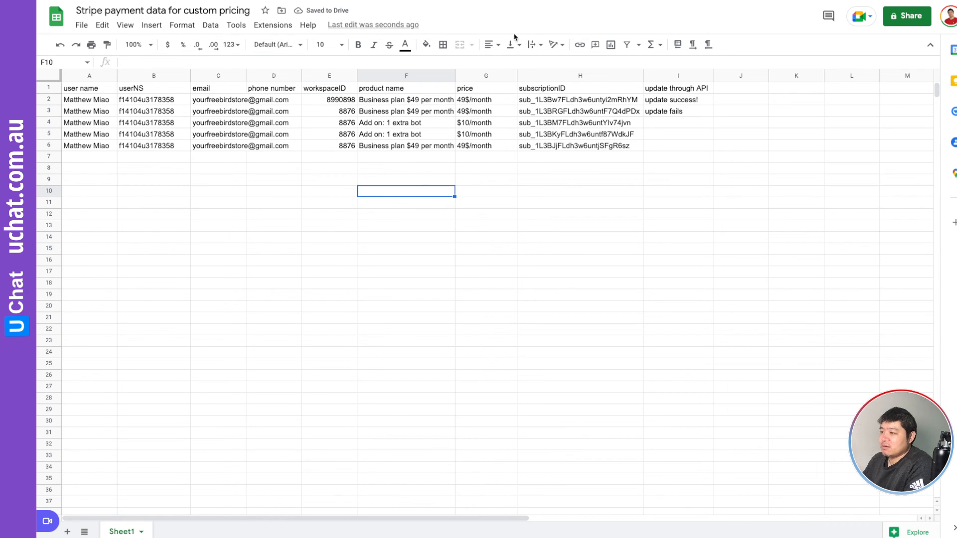
pyautogui.hotkey('ctrl', 'Tab')
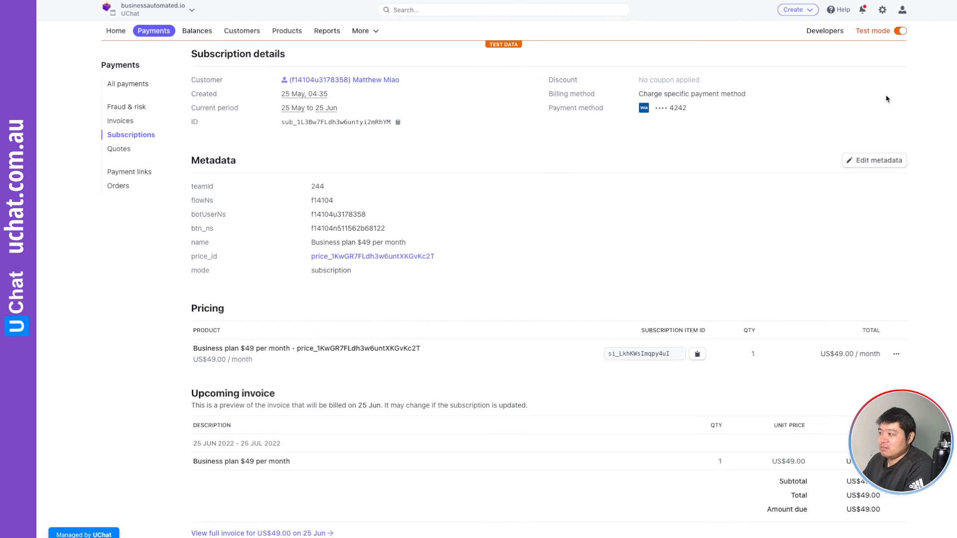
# Cancel the Business plan $49 per month subscription immediately through Actions > Cancel subscription.
pyautogui.scroll(3, 854, 58)
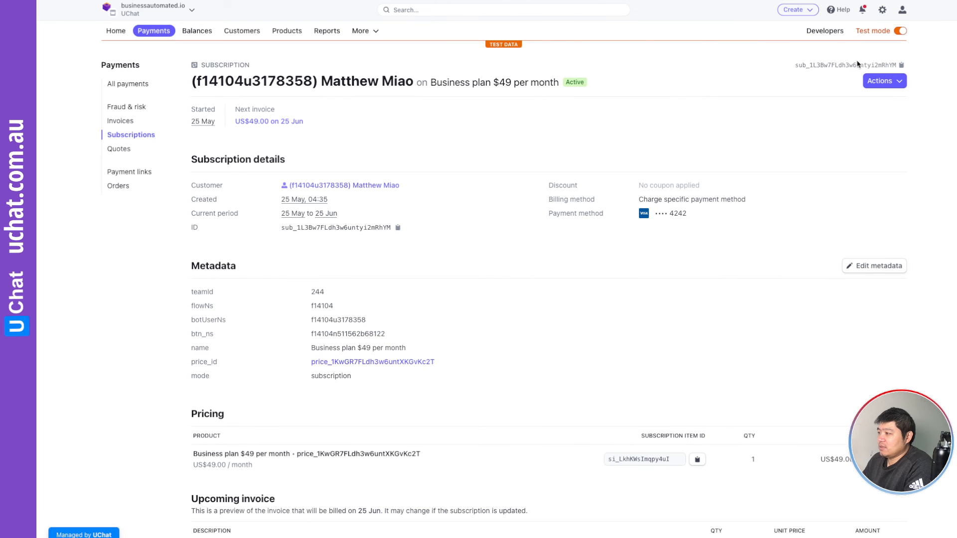
pyautogui.click(896, 84)
pyautogui.click(856, 103)
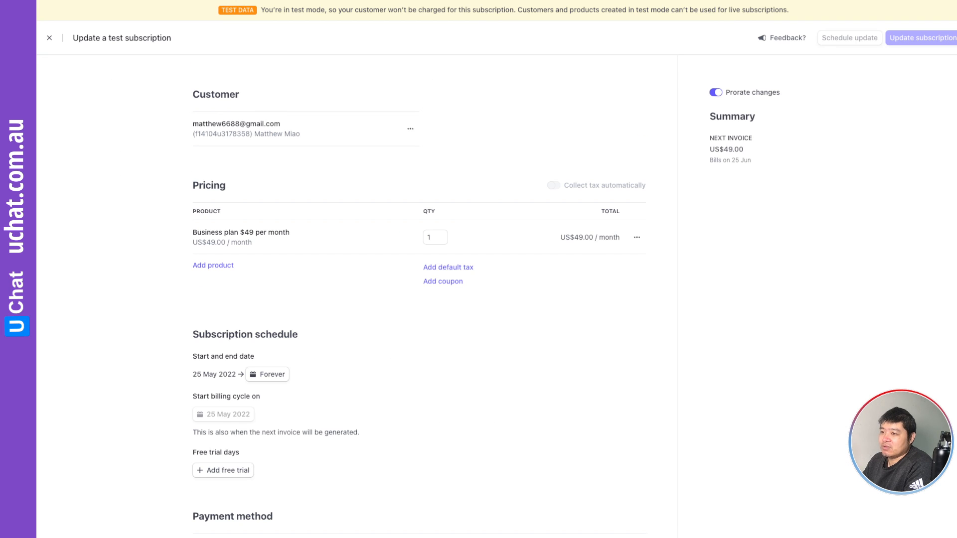
pyautogui.press('Escape')
pyautogui.click(880, 86)
pyautogui.click(856, 138)
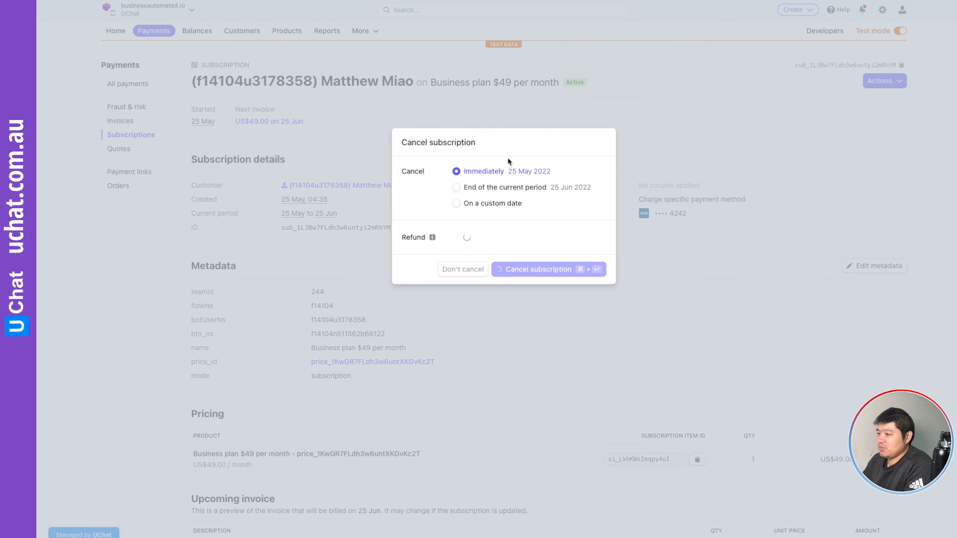
pyautogui.click(552, 270)
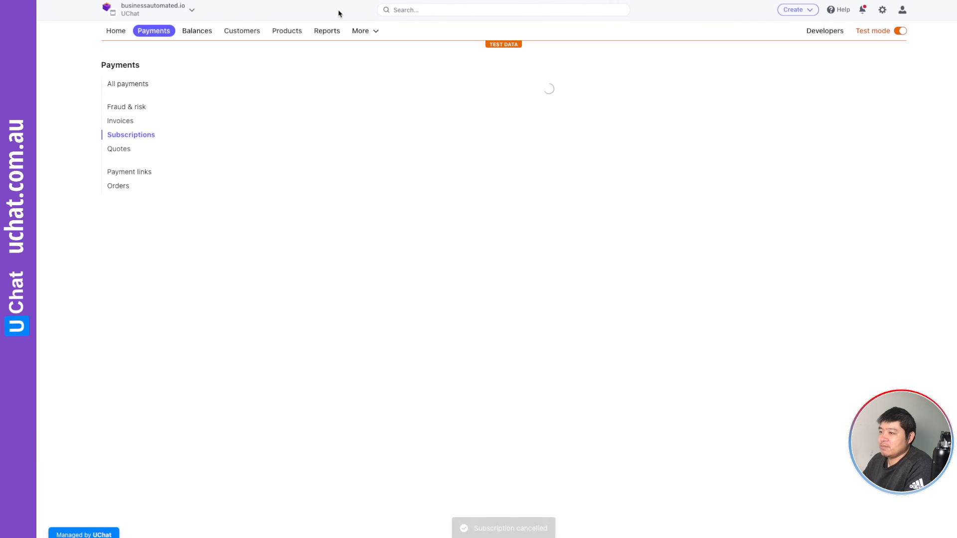
# Reload the UChat webhook logs page.
pyautogui.click(234, 1)
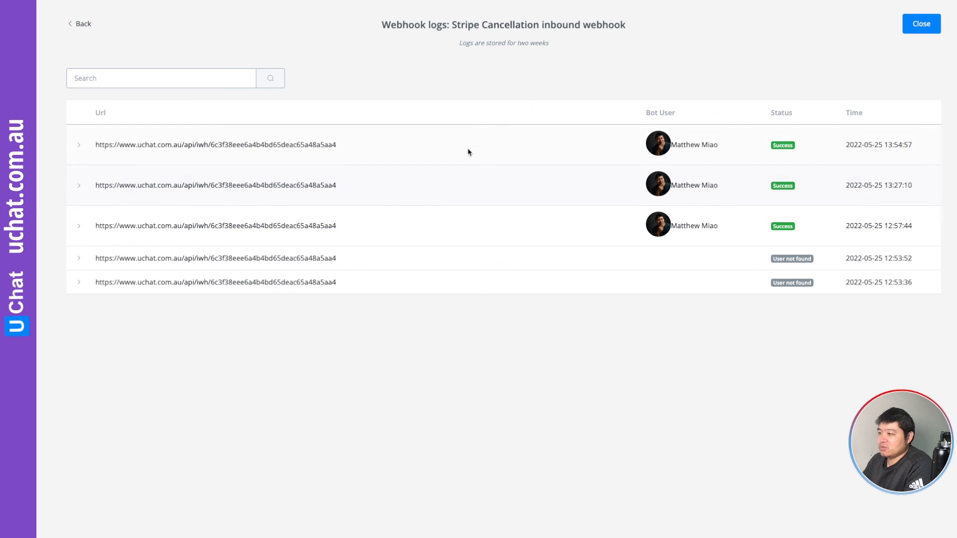
pyautogui.rightClick(558, 73)
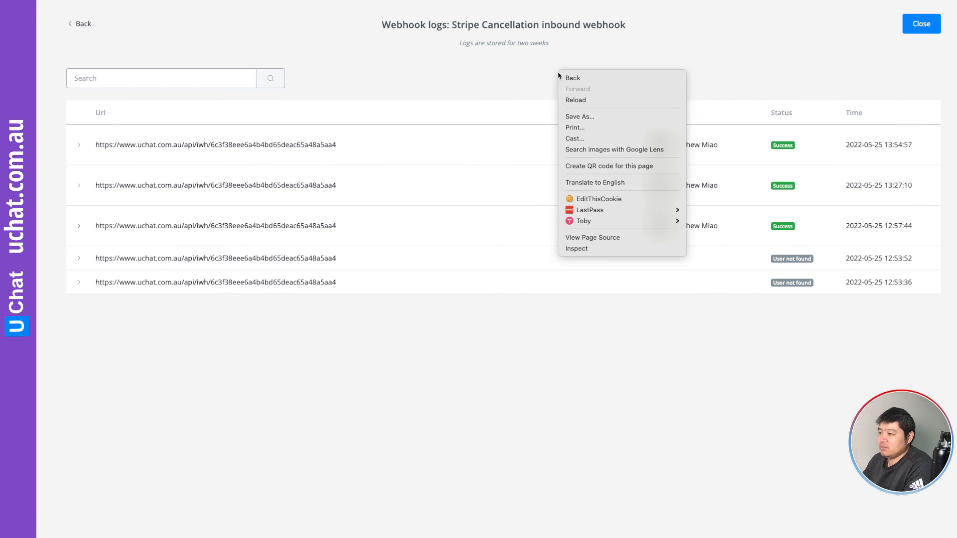
pyautogui.click(585, 100)
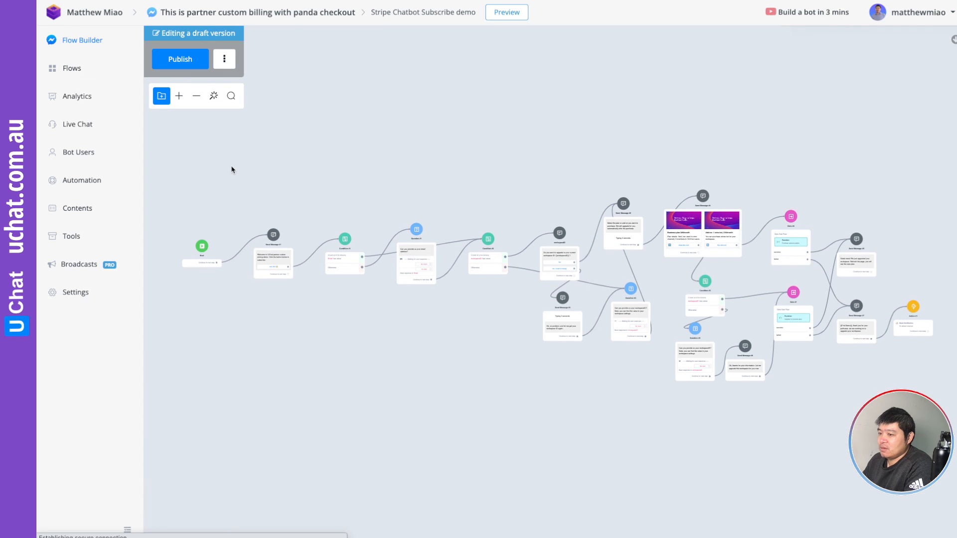
# Reopen the Stripe Cancellation webhook logs, now showing the new 14:37:32 successful call.
pyautogui.click(93, 240)
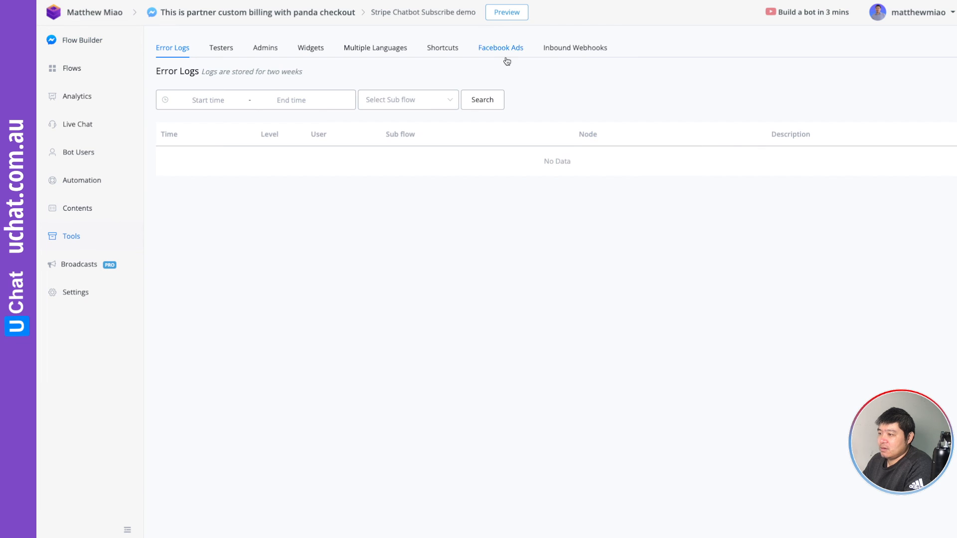
pyautogui.click(558, 50)
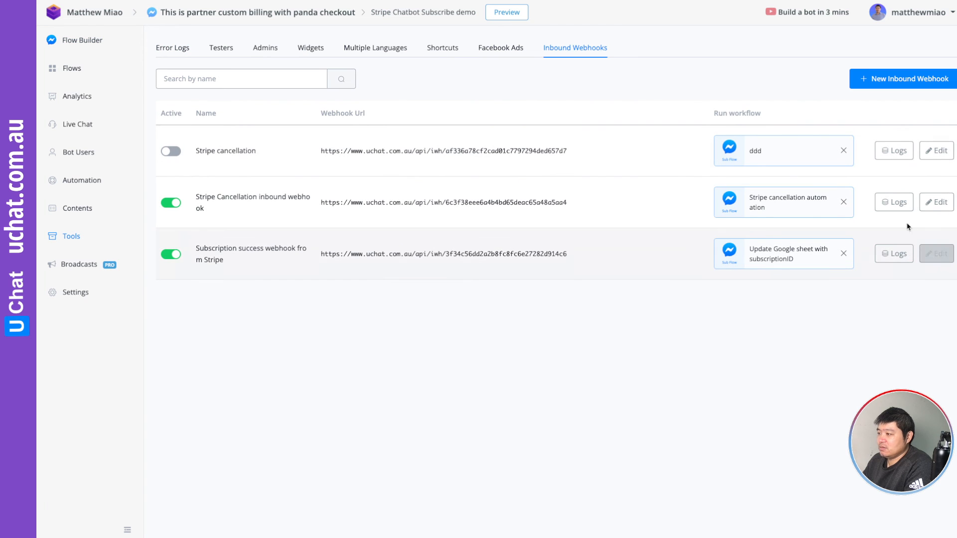
pyautogui.click(933, 204)
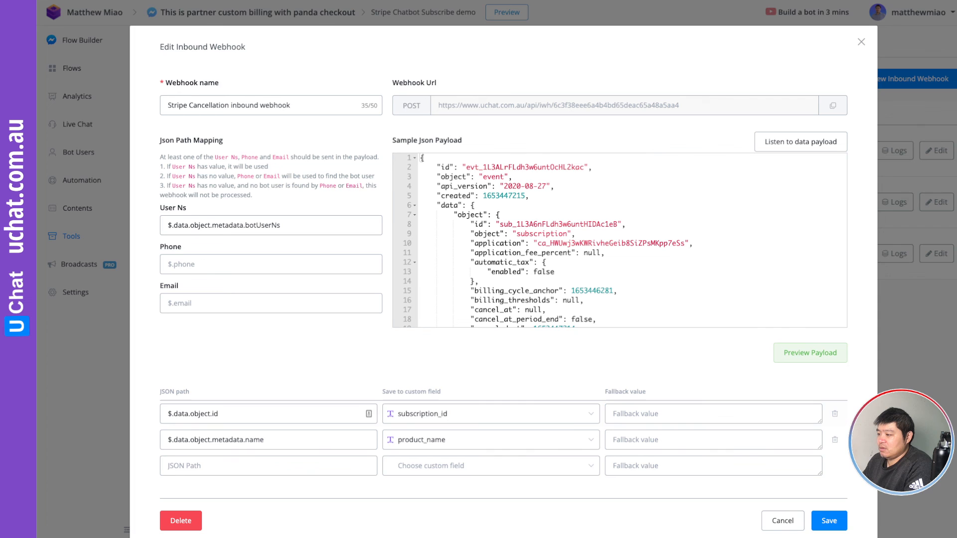
pyautogui.click(782, 520)
pyautogui.click(895, 202)
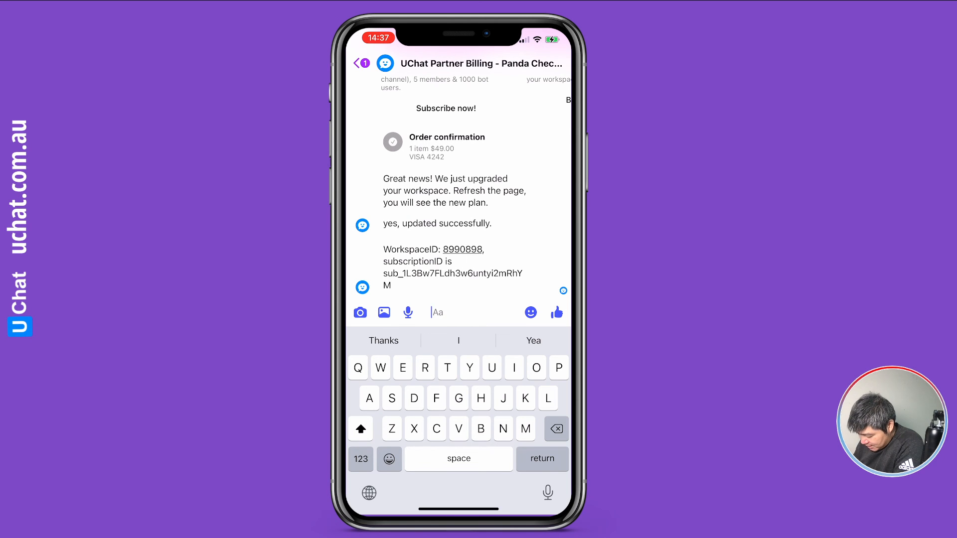
pyautogui.scroll(-1, 459, 199)
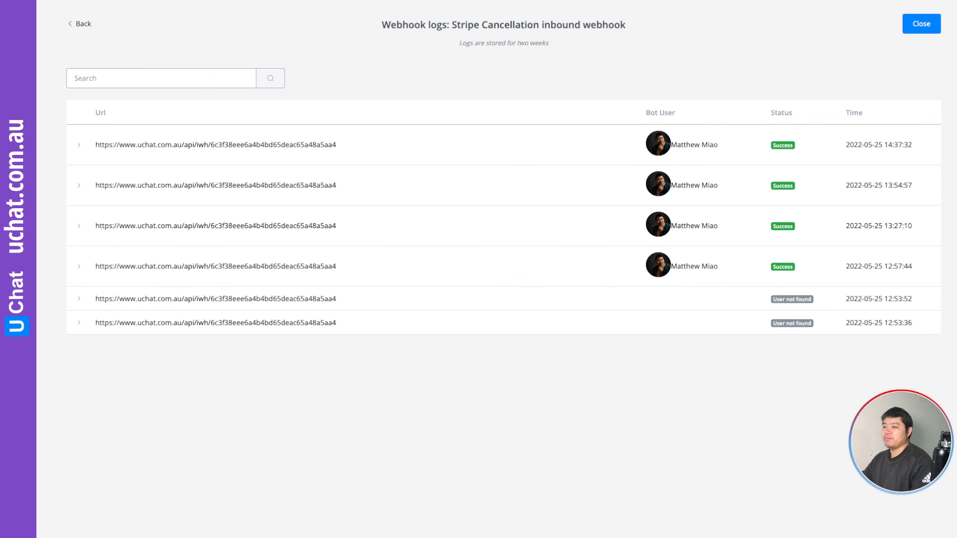
# Open the Stripe cancellation automation flow from the Stripe Custom billing live demo folder.
pyautogui.click(82, 24)
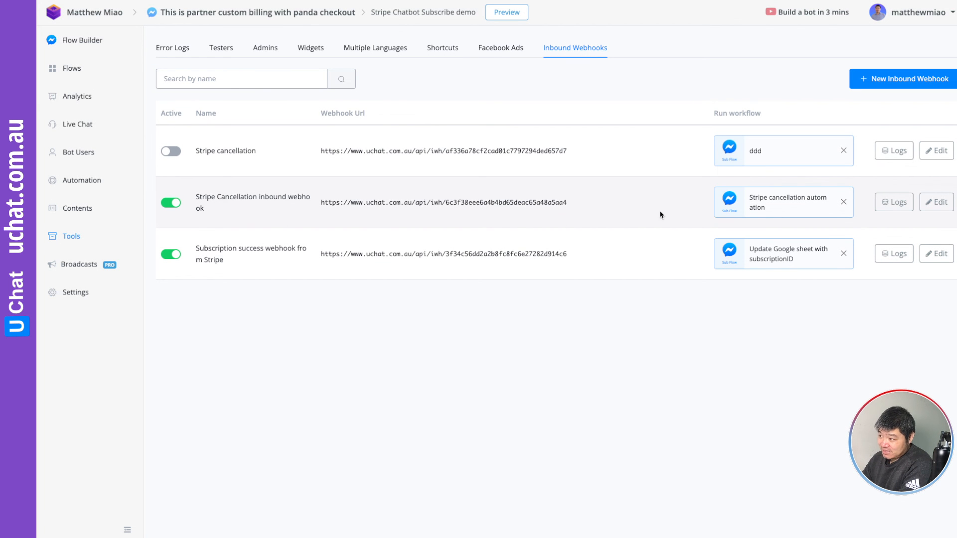
pyautogui.click(79, 74)
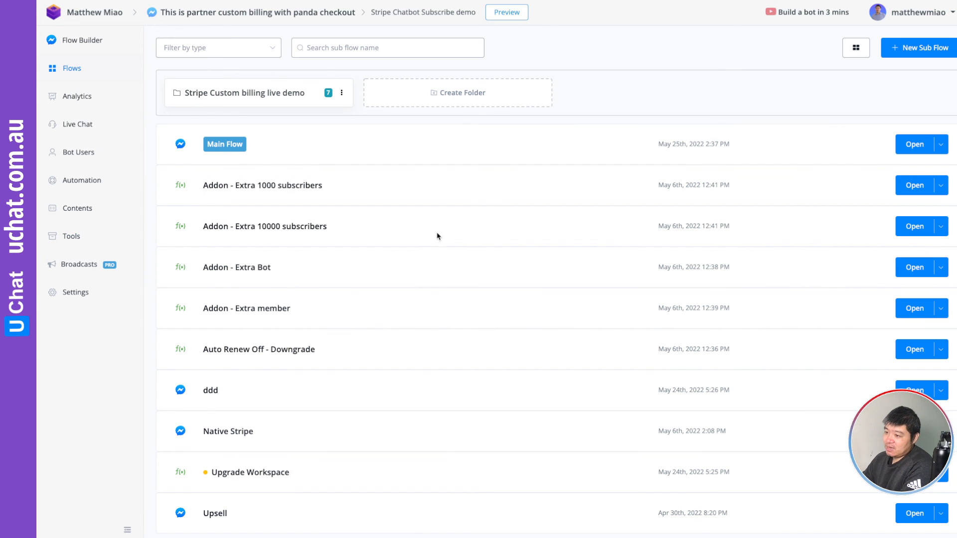
pyautogui.click(275, 98)
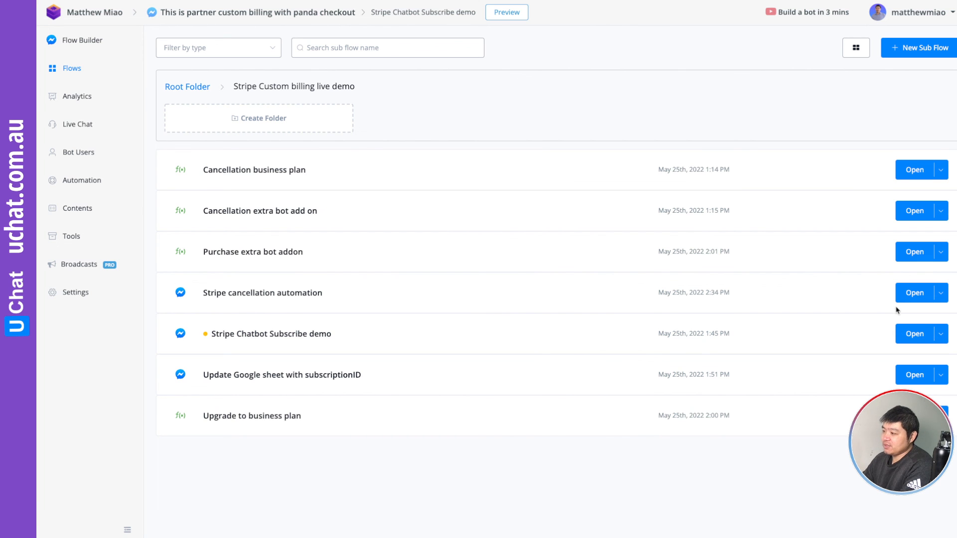
pyautogui.click(914, 294)
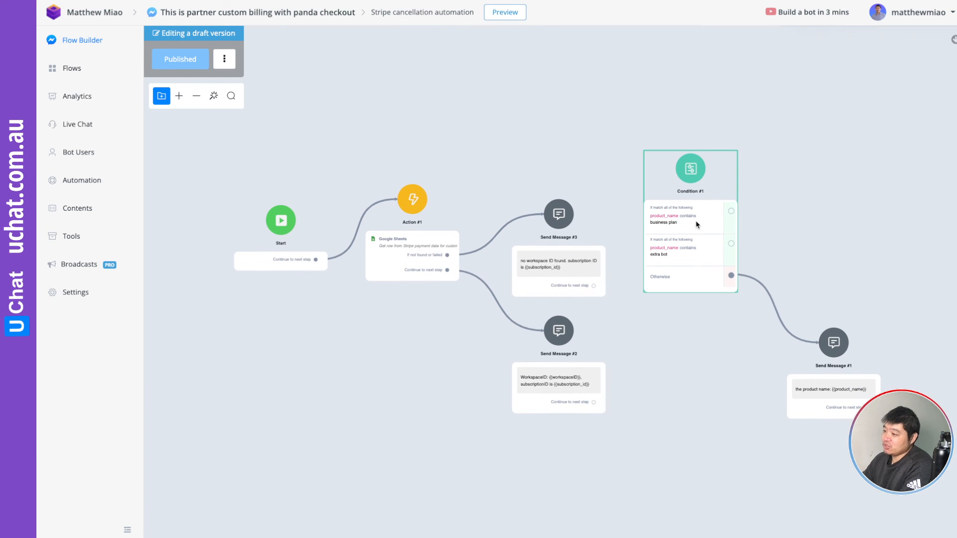
# Inspect Condition #1's product_name branches and Send Message #1 on the flow canvas.
pyautogui.scroll(5, 700, 232)
pyautogui.scroll(-5, 700, 231)
pyautogui.scroll(5, 700, 231)
pyautogui.moveTo(532, 418); pyautogui.dragTo(562, 367)
pyautogui.moveTo(779, 228); pyautogui.dragTo(716, 242)
pyautogui.click(476, 257)
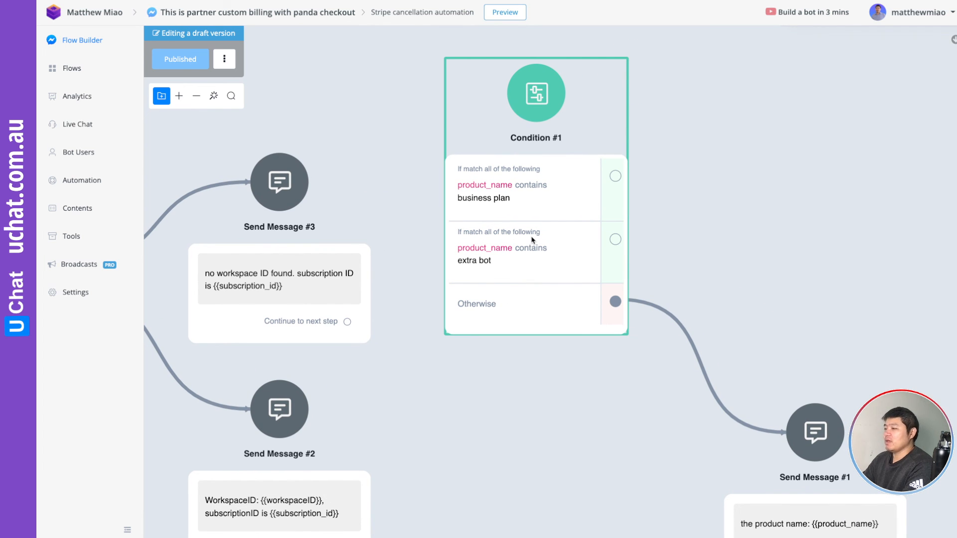
pyautogui.click(733, 212)
pyautogui.moveTo(719, 210); pyautogui.dragTo(781, 203)
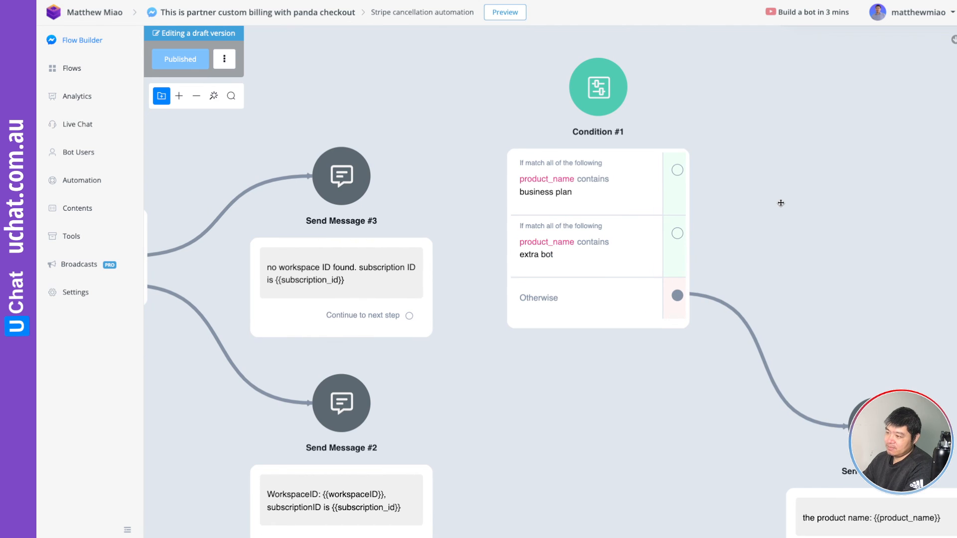